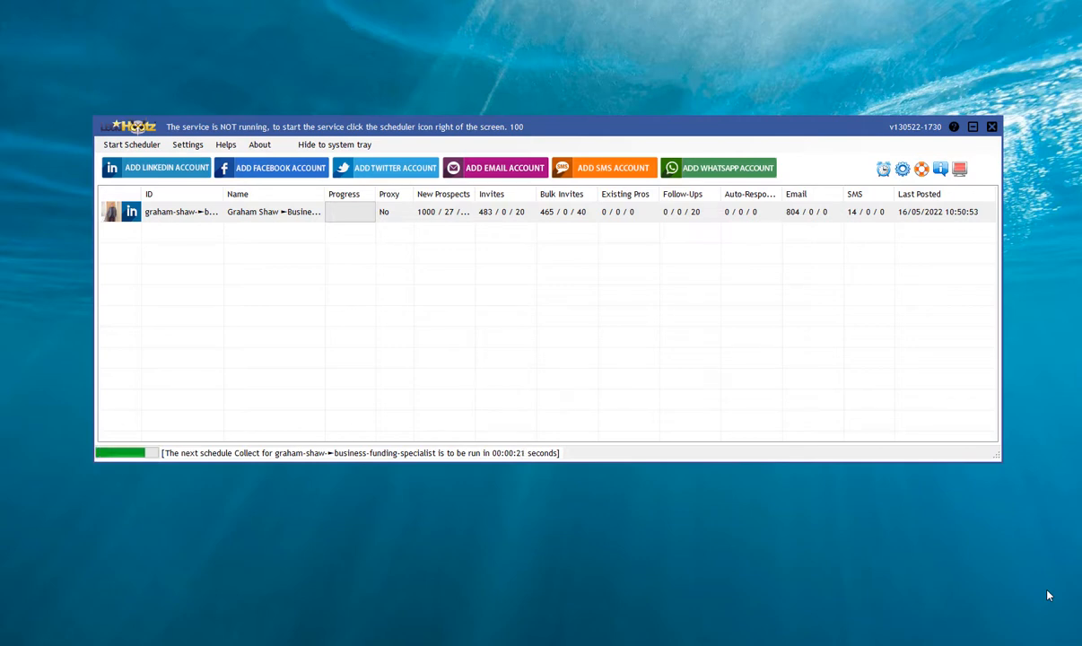
# Start a new email account for the LinkedIn account, keeping it as the only attached account.
pyautogui.doubleClick(292, 216)
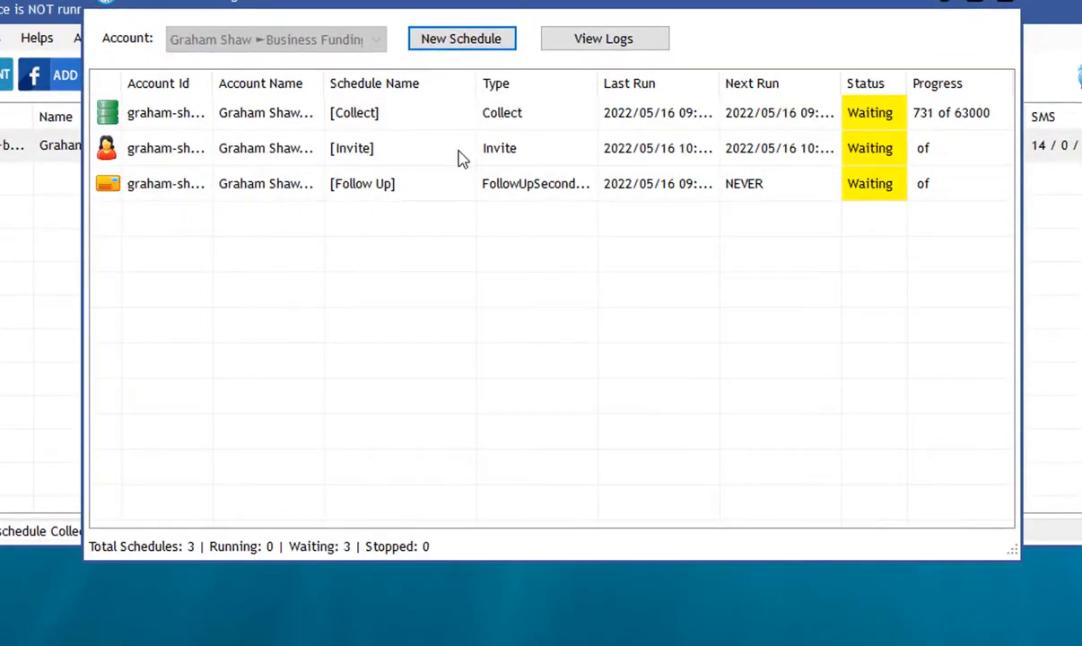
pyautogui.click(986, 6)
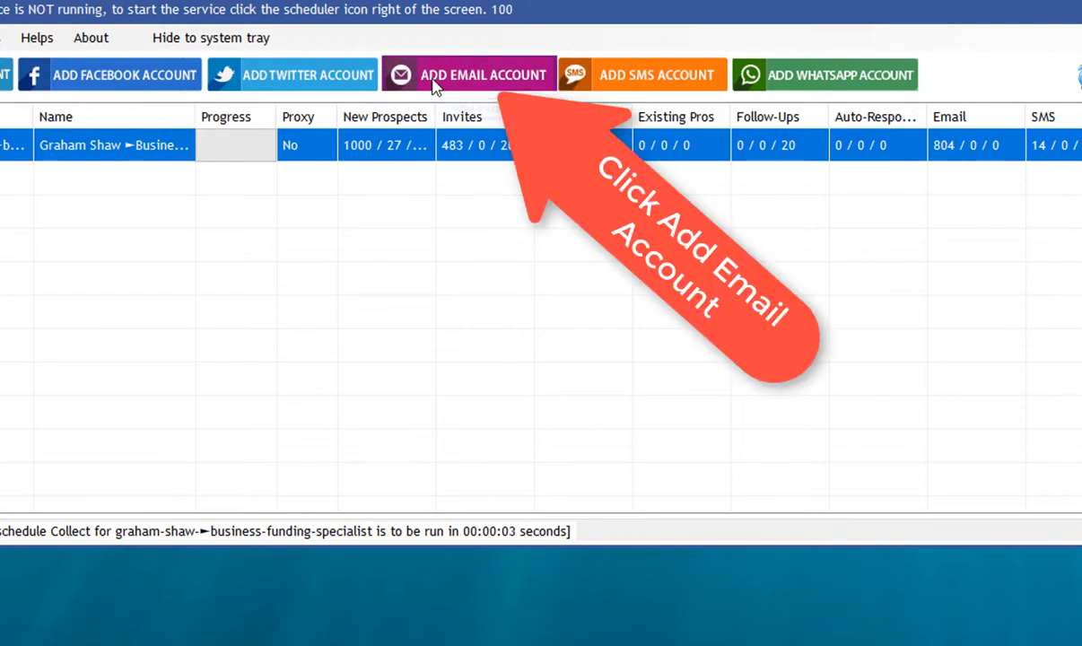
pyautogui.click(467, 79)
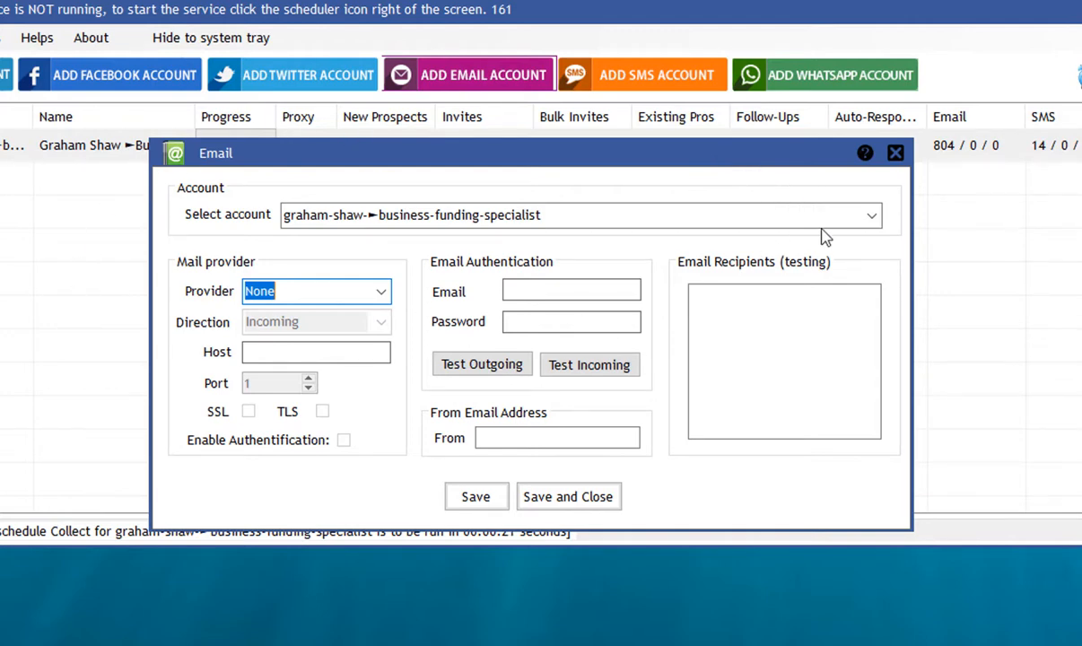
pyautogui.click(871, 217)
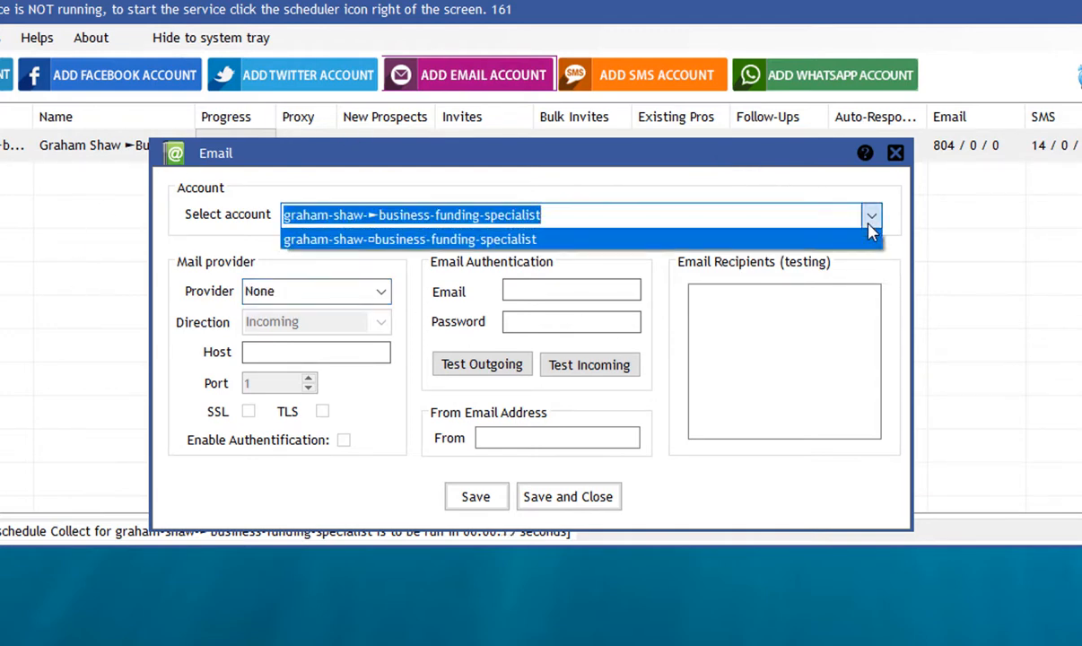
pyautogui.click(868, 226)
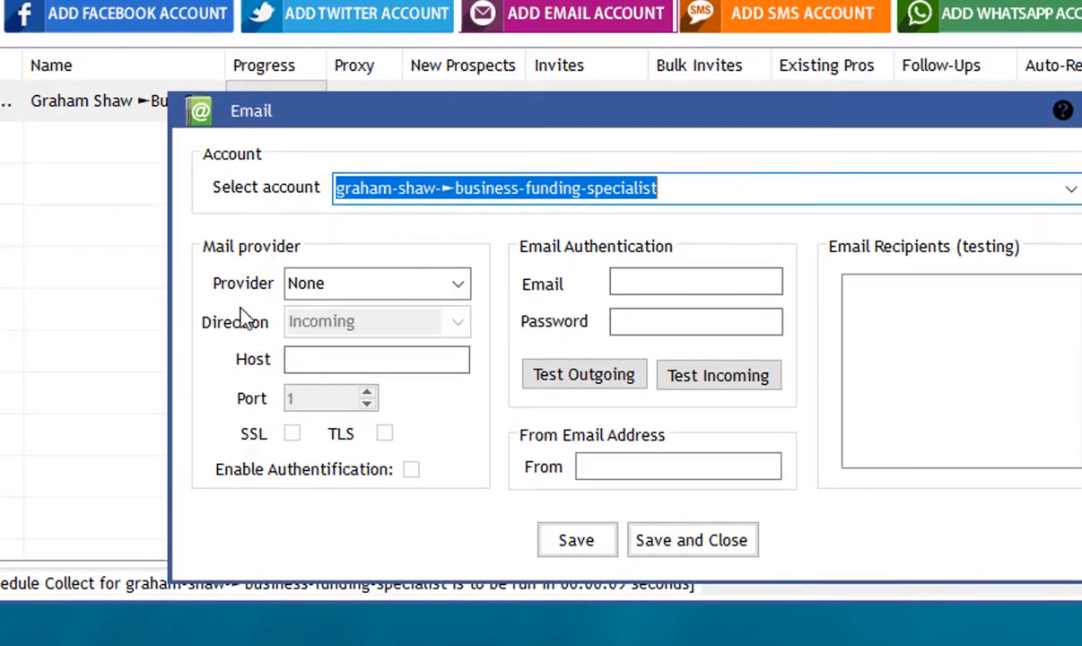
# Switch the mail provider from Custom to Yell (UK), giving host mail.hostedemail.com and port 110.
pyautogui.click(457, 285)
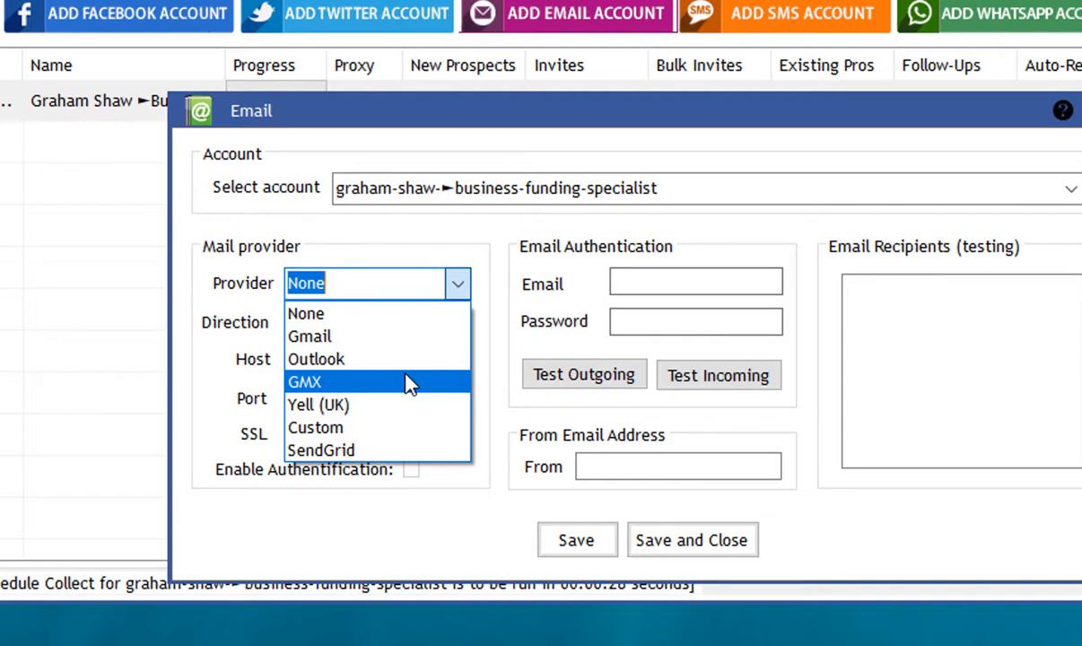
pyautogui.click(399, 435)
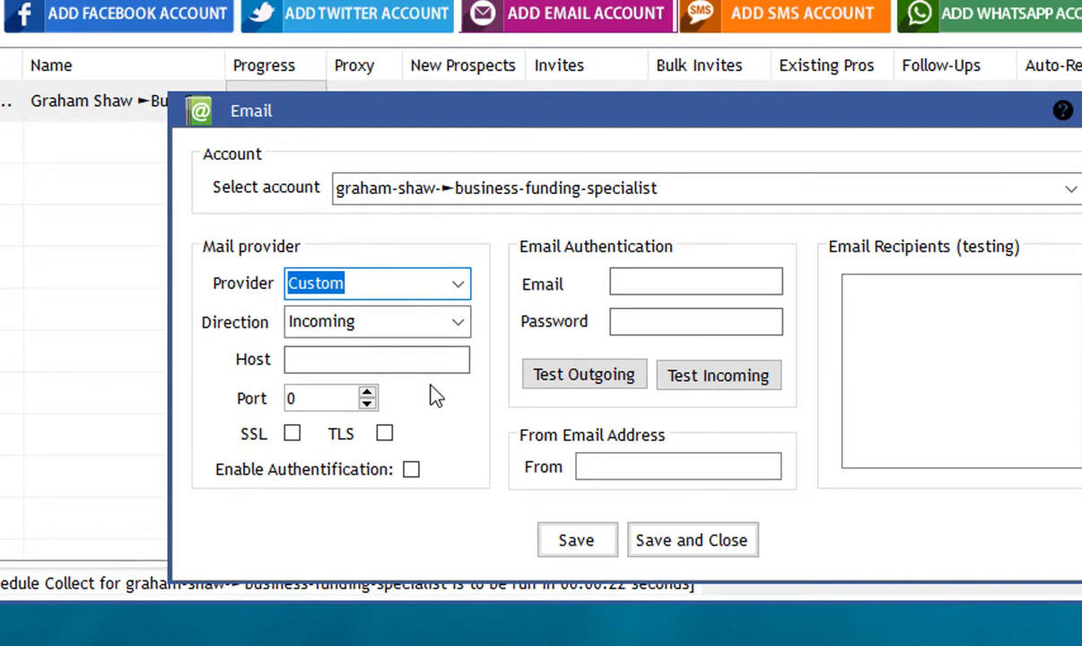
pyautogui.click(458, 288)
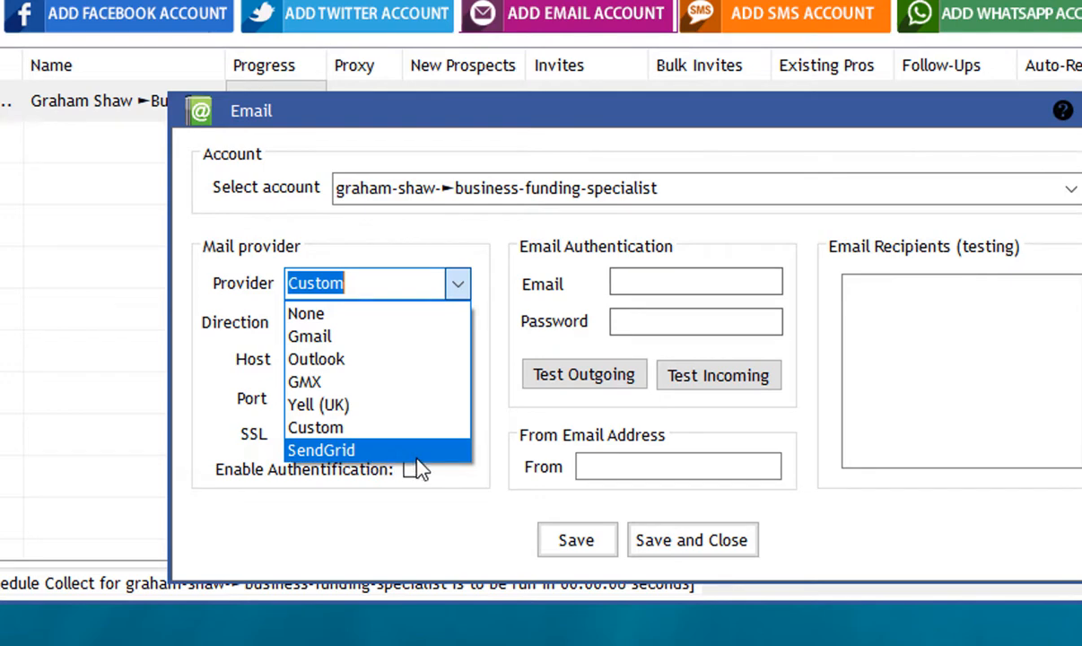
pyautogui.click(393, 414)
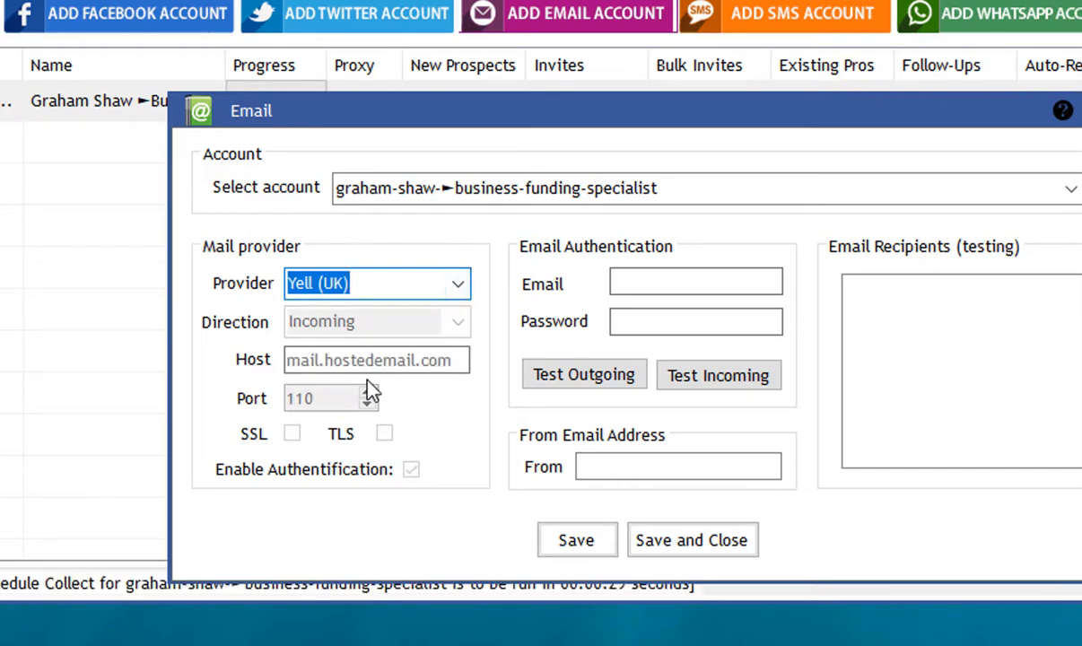
pyautogui.click(456, 287)
pyautogui.click(409, 337)
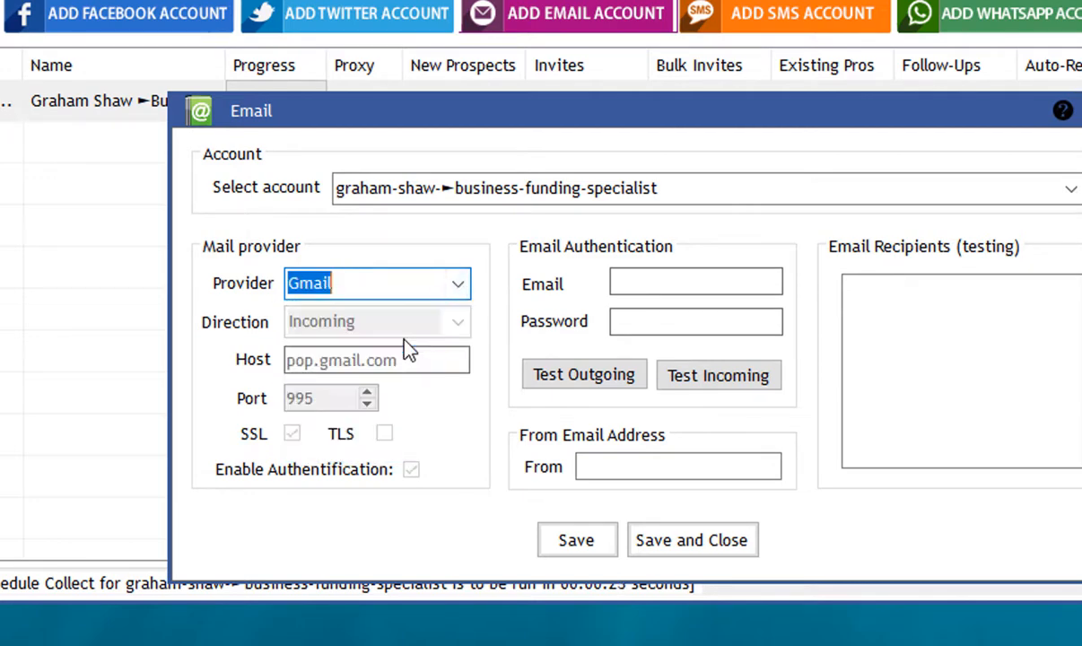
pyautogui.click(457, 283)
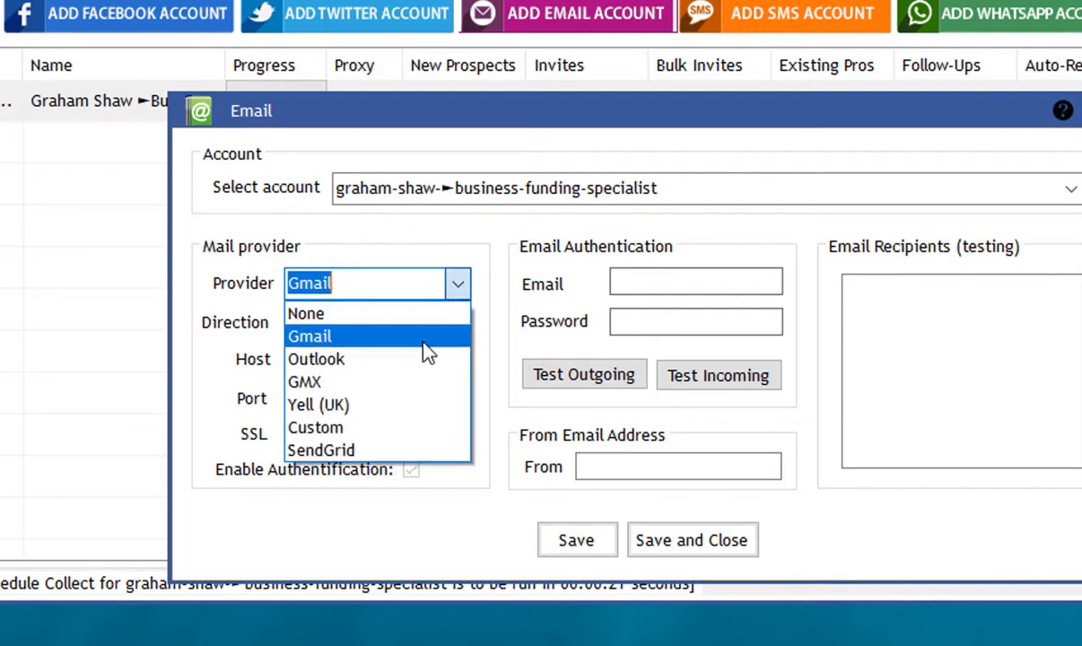
pyautogui.click(418, 372)
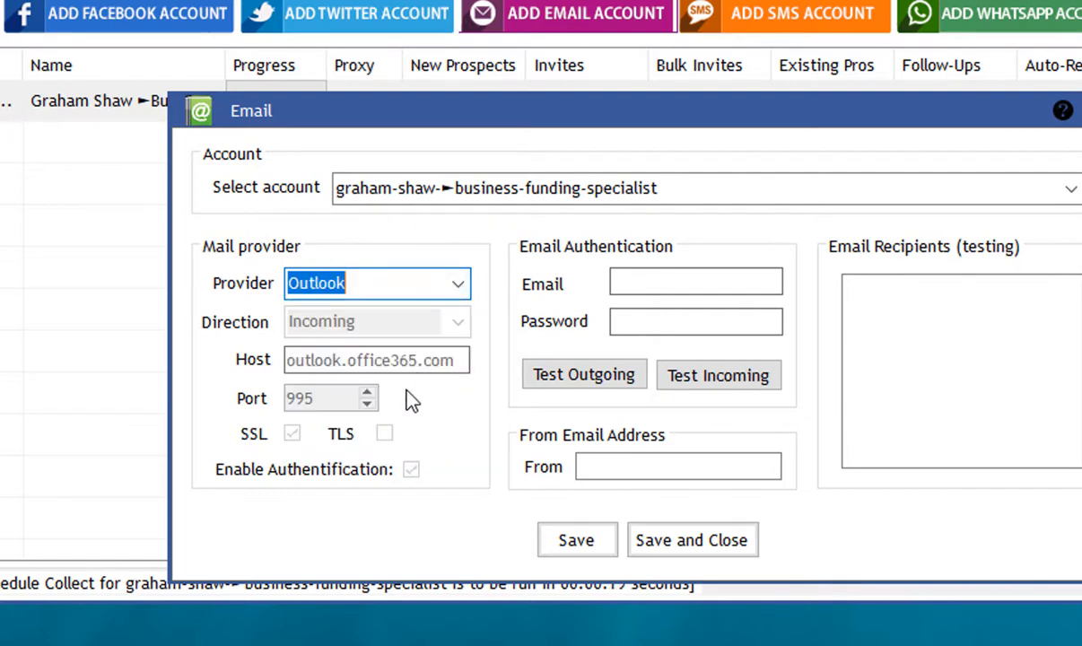
pyautogui.click(458, 292)
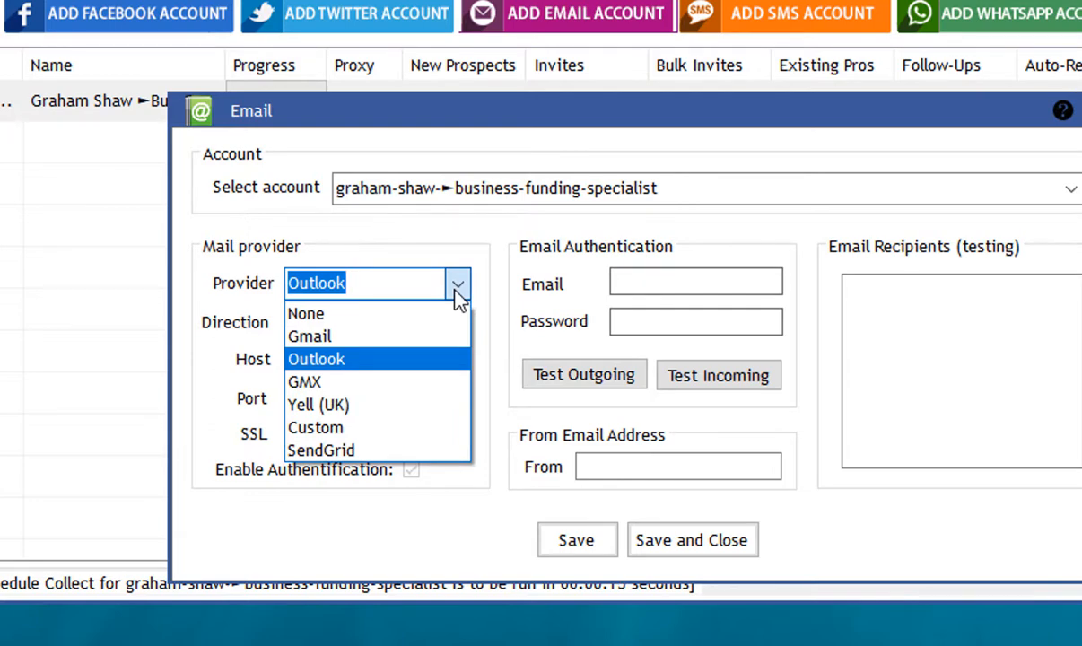
pyautogui.click(455, 292)
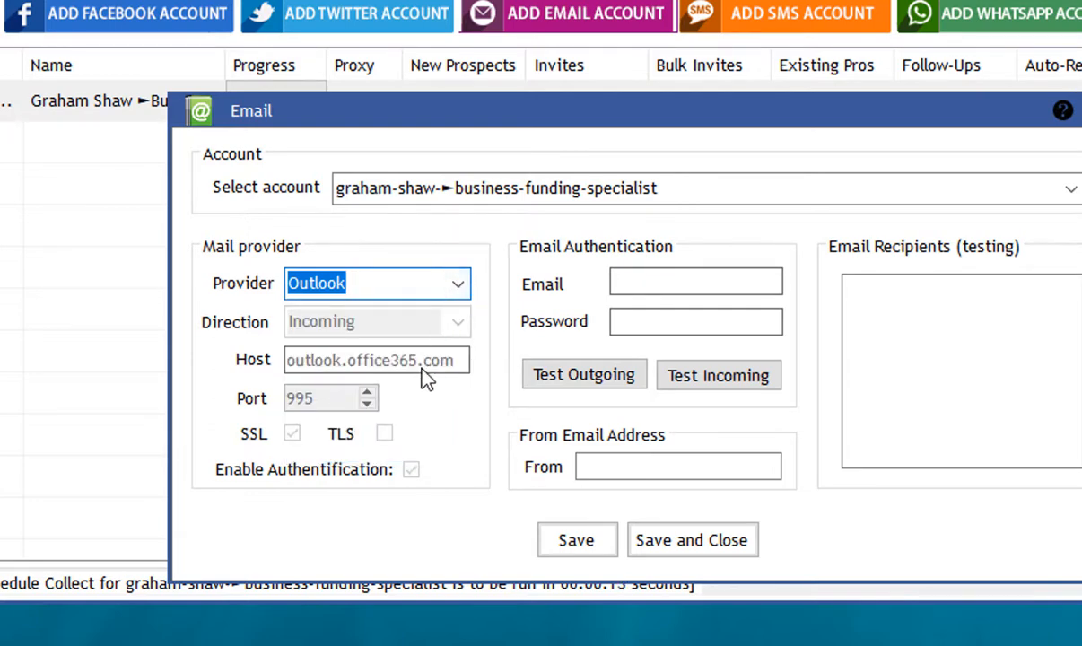
pyautogui.click(455, 285)
pyautogui.click(380, 428)
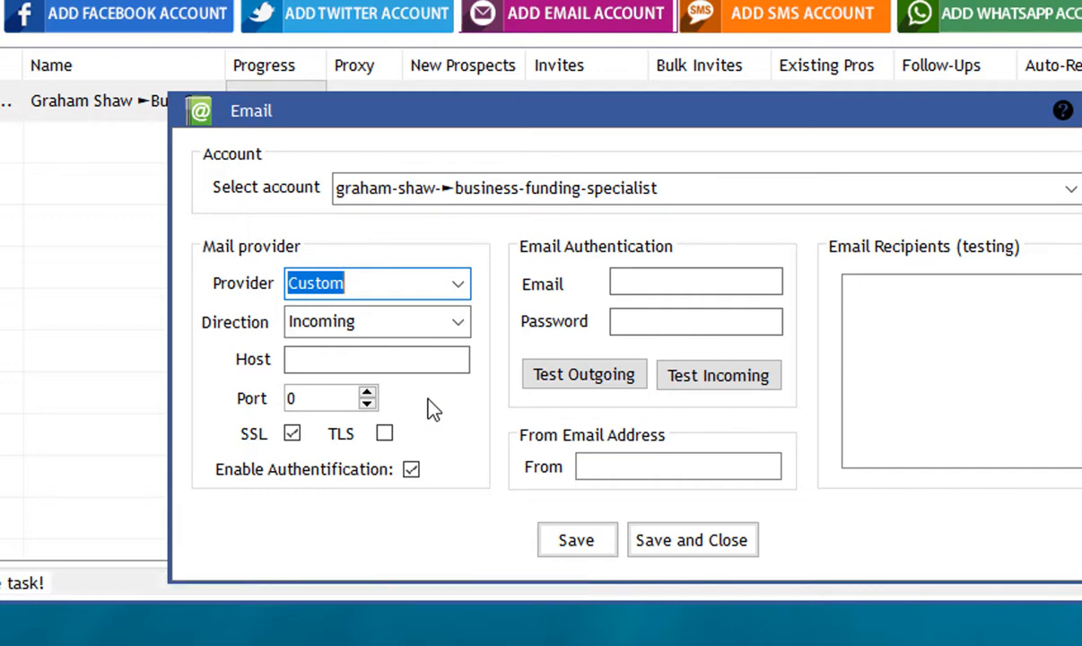
pyautogui.click(458, 296)
pyautogui.click(378, 404)
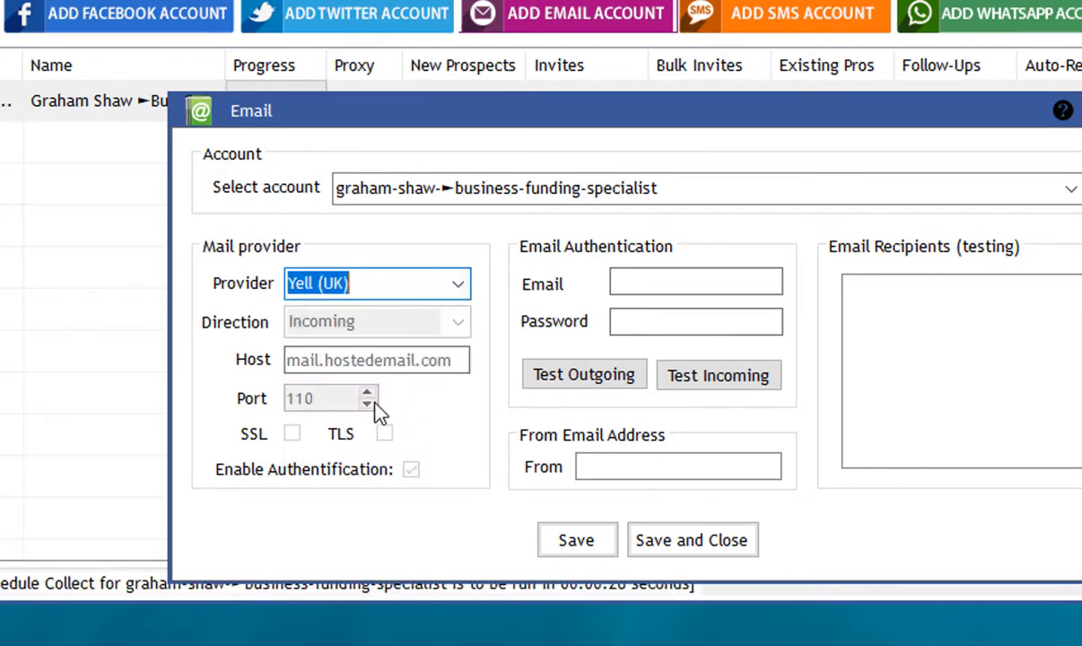
pyautogui.click(692, 287)
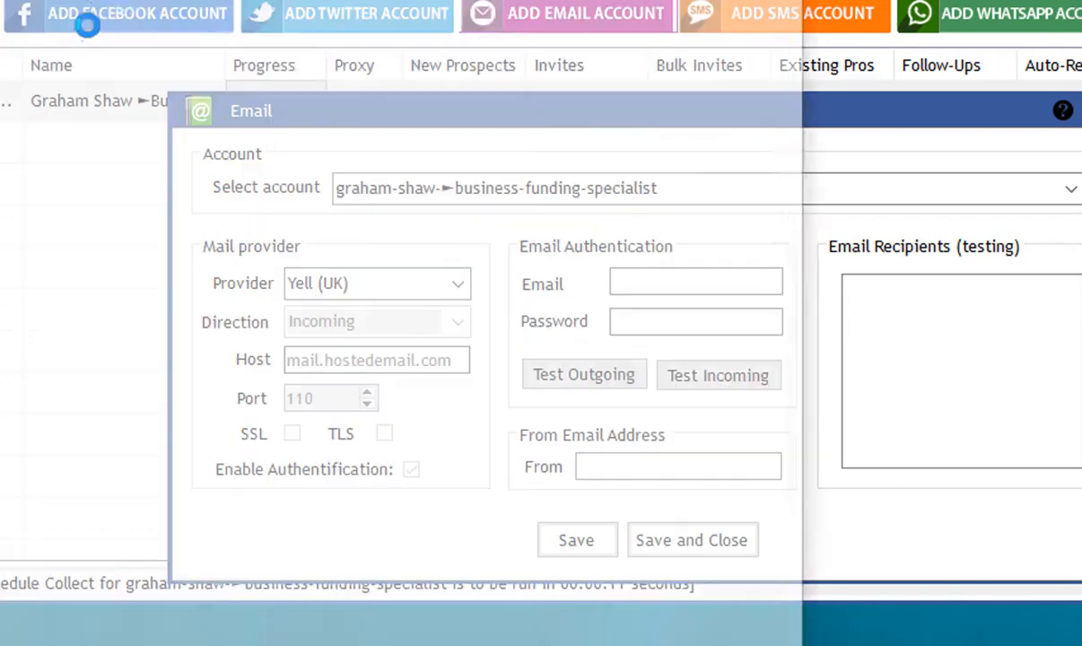
# Paste the login email address copied from the notes into the Email field.
pyautogui.moveTo(177, 1); pyautogui.dragTo(0, 1)
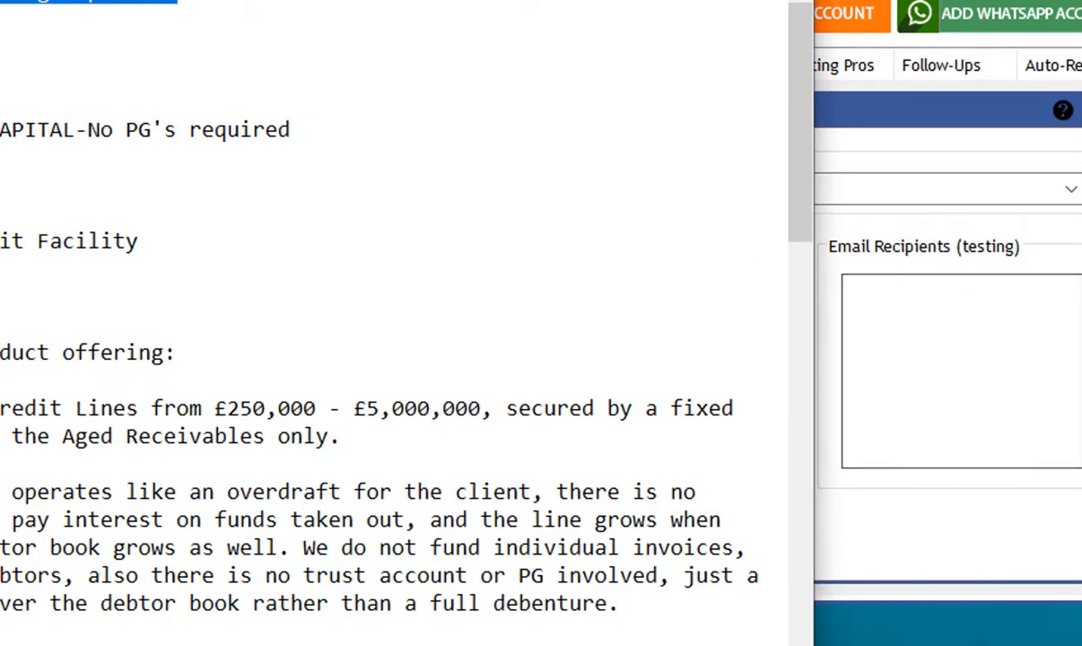
pyautogui.click(1068, 520)
pyautogui.click(618, 279)
pyautogui.hotkey('ctrl', 'v')
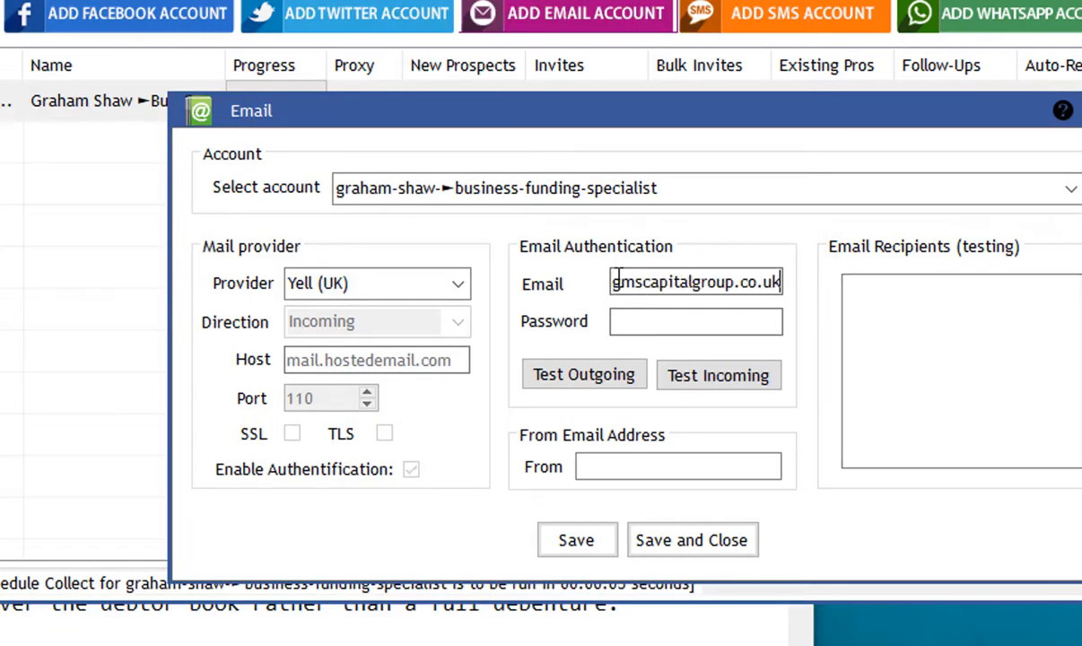
# Paste the account password into the Password field and reselect the login address.
pyautogui.click(596, 640)
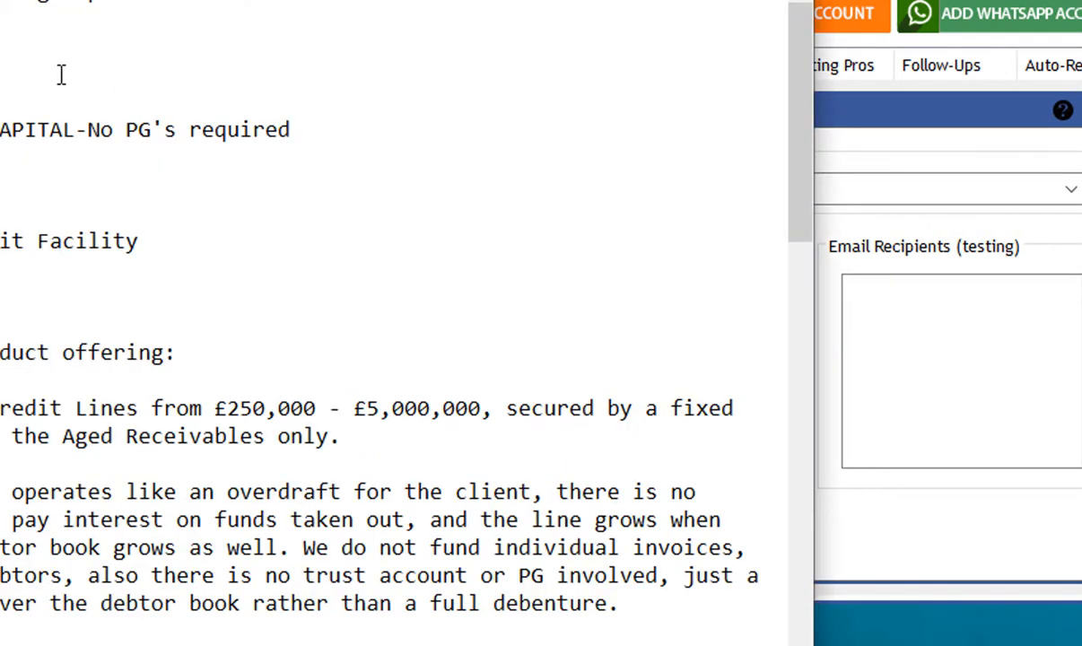
pyautogui.click(664, 2)
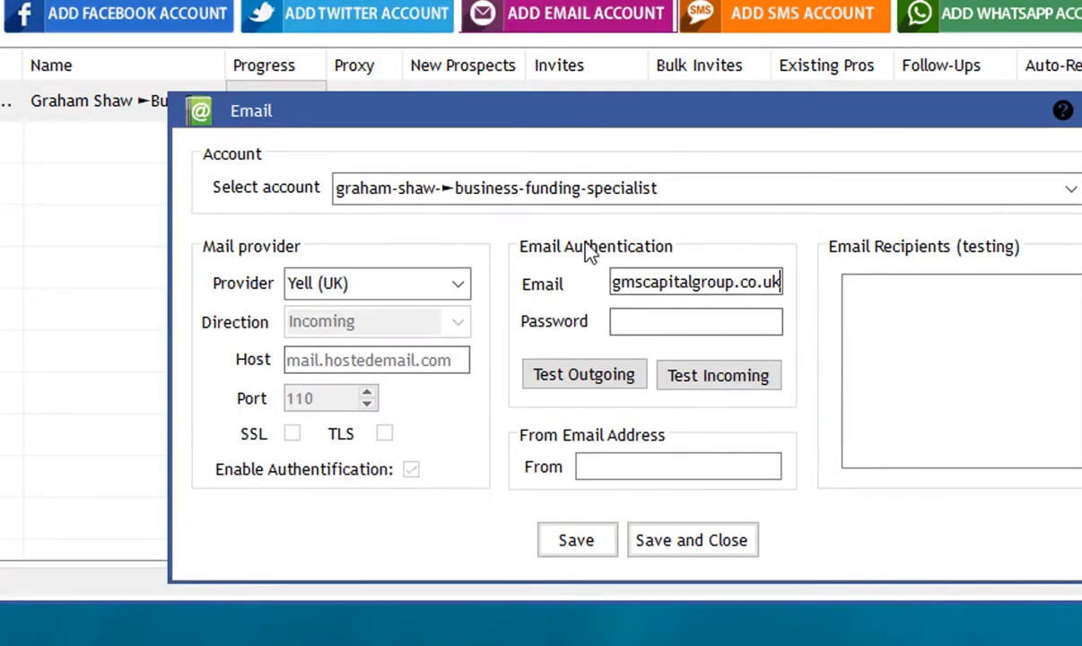
pyautogui.click(679, 323)
pyautogui.hotkey('ctrl', 'v')
pyautogui.click(660, 469)
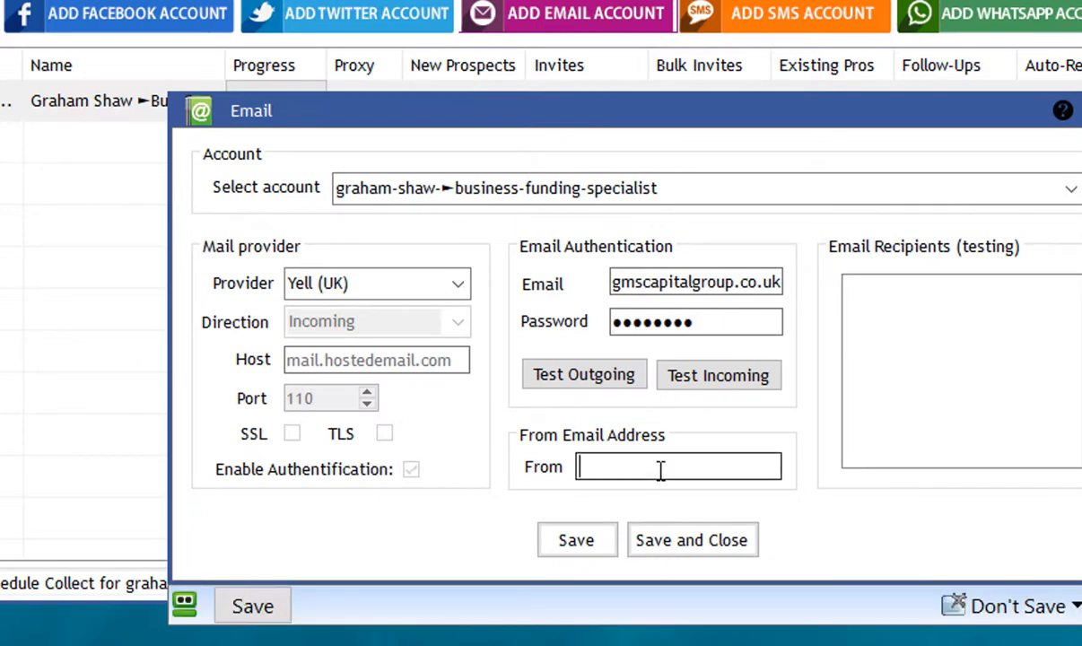
pyautogui.click(709, 287)
pyautogui.hotkey('ctrl', 'a')
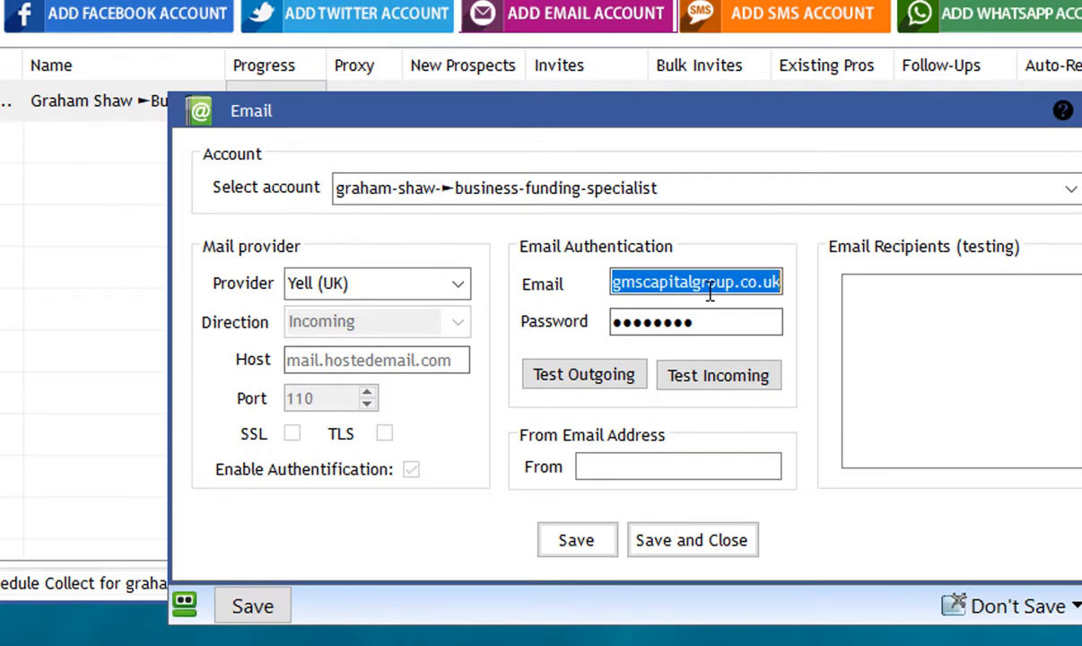
# Use the login address as the From sender, add a test recipient address, then save.
pyautogui.click(693, 461)
pyautogui.hotkey('ctrl', 'v')
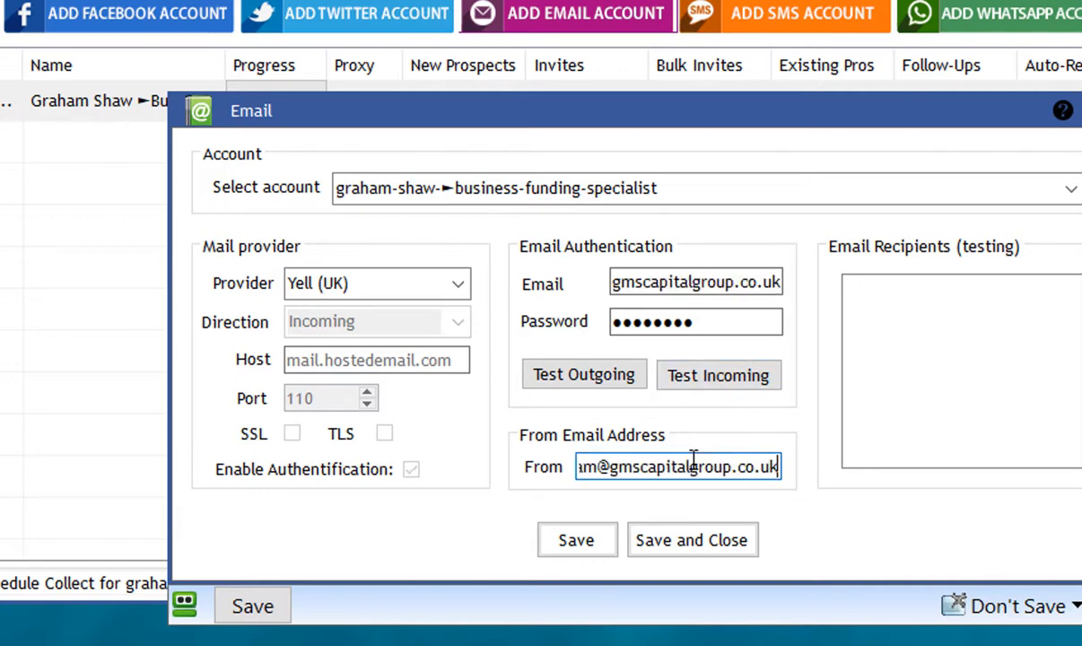
pyautogui.click(924, 330)
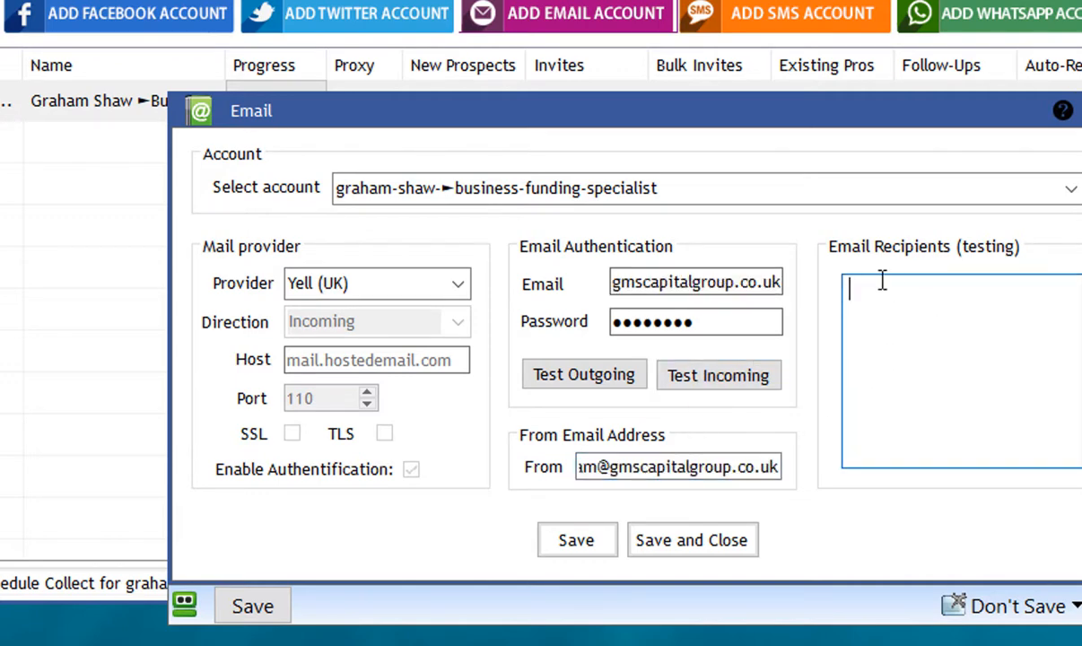
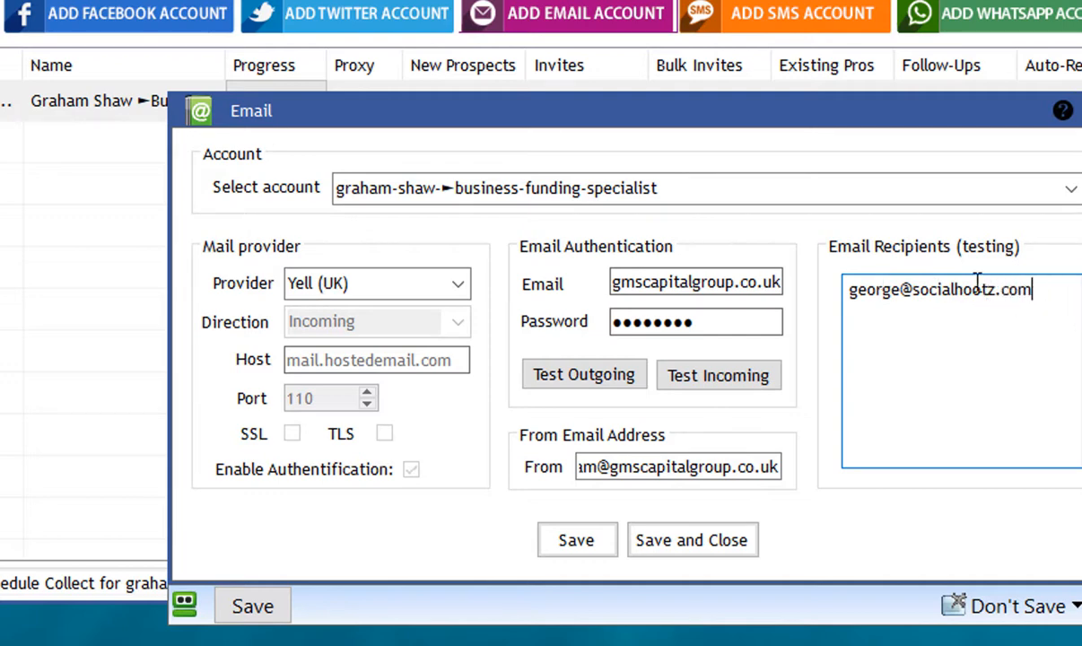
pyautogui.moveTo(1035, 290); pyautogui.dragTo(843, 285)
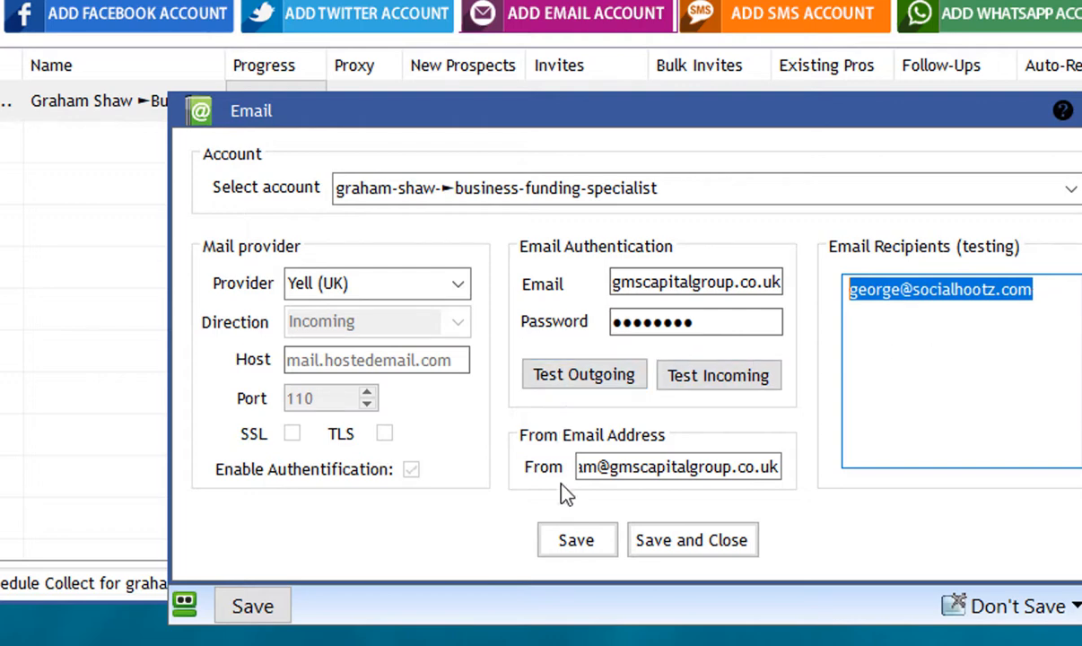
pyautogui.click(572, 542)
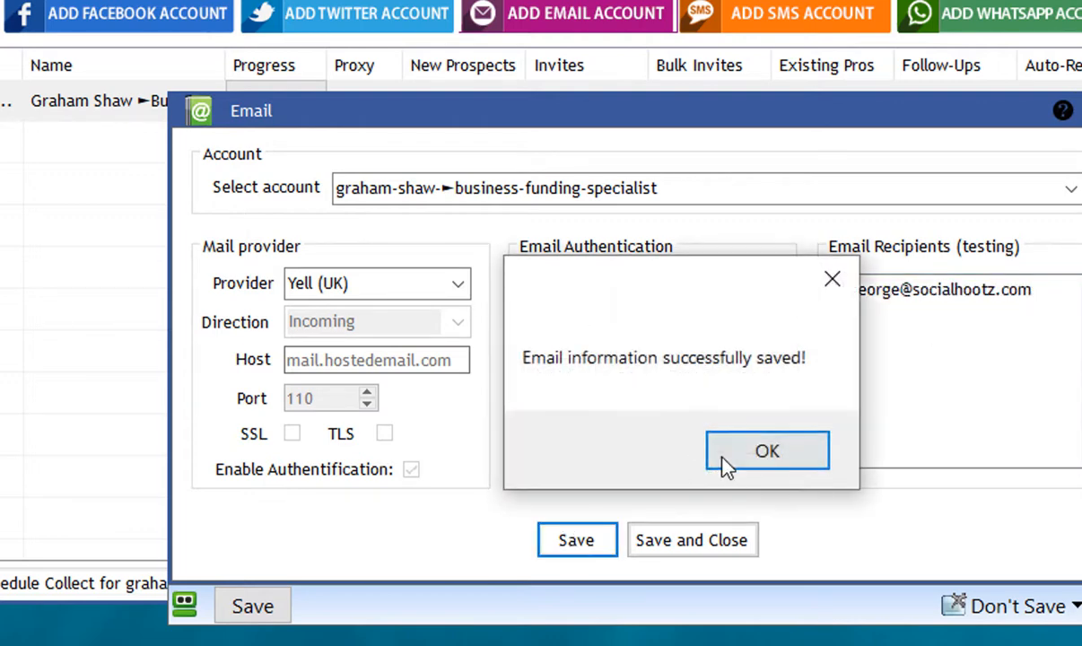
# Save the settings and send a test email through the outgoing server, reaching 100 percent.
pyautogui.click(723, 451)
pyautogui.click(604, 383)
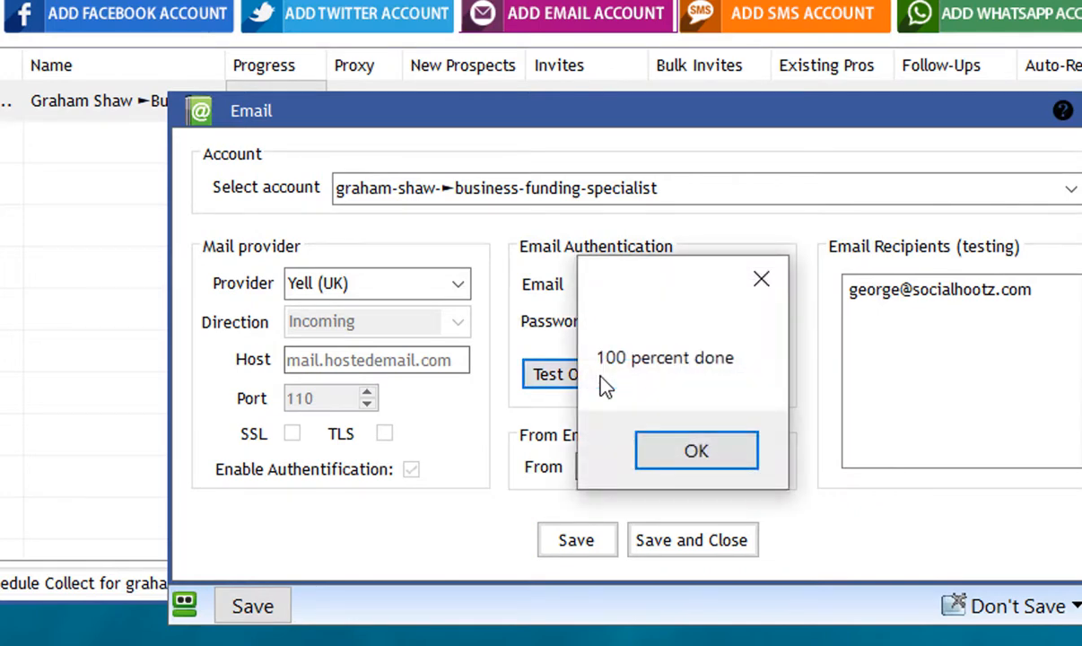
pyautogui.click(696, 455)
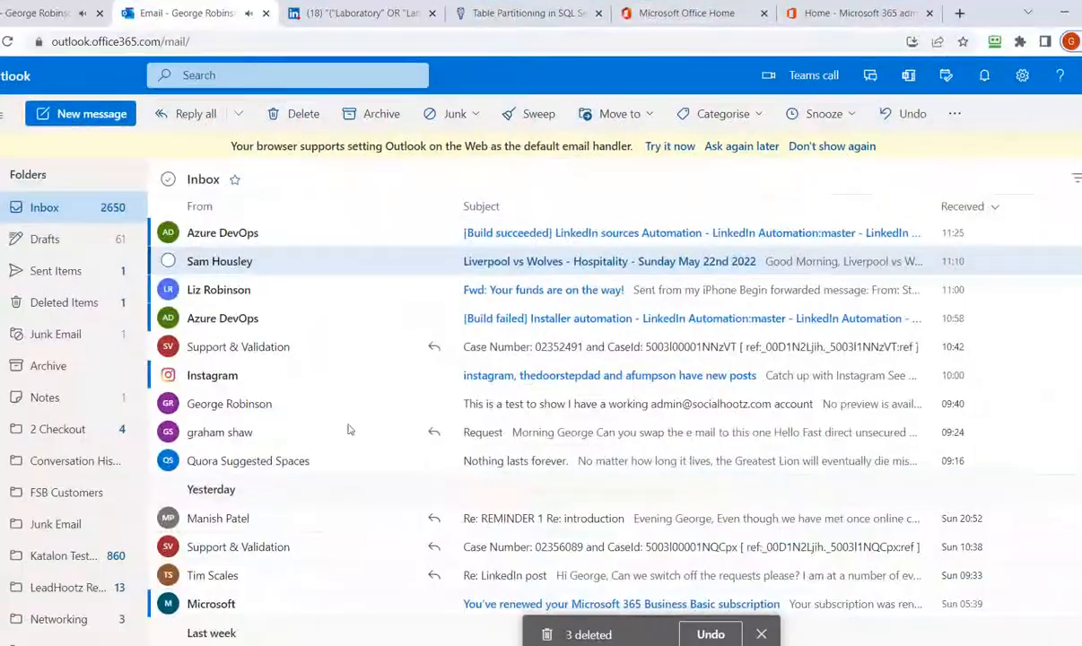
# Open the 'Test email from LeadHootz' message in the Outlook inbox.
pyautogui.click(314, 234)
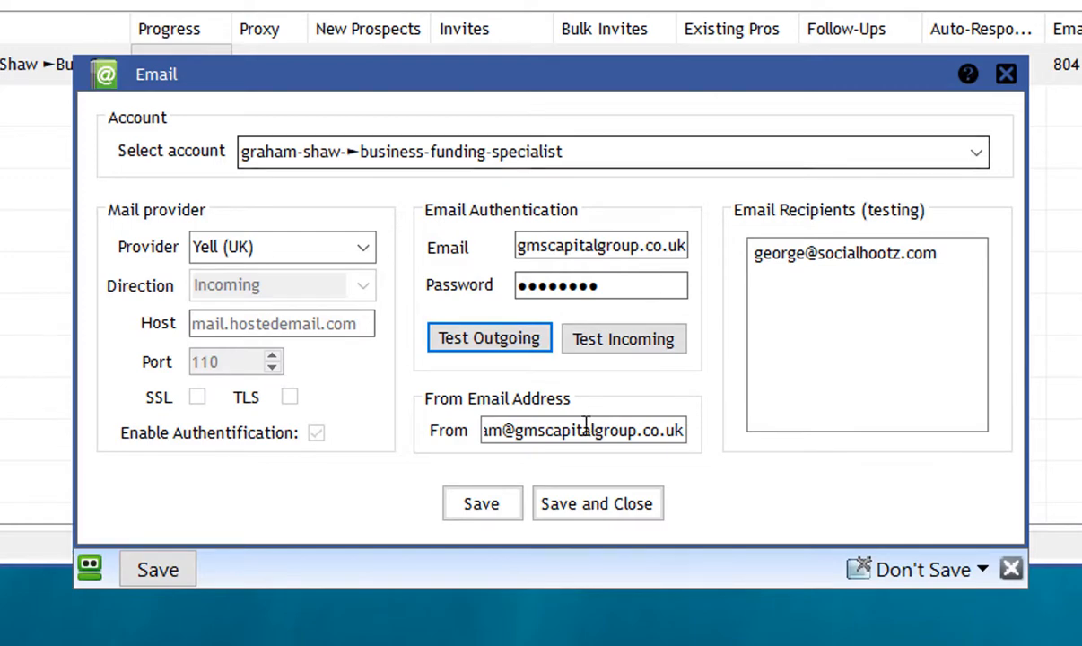
# Save and close the Email setup, acknowledging the 'successfully saved' message.
pyautogui.click(587, 505)
pyautogui.click(670, 420)
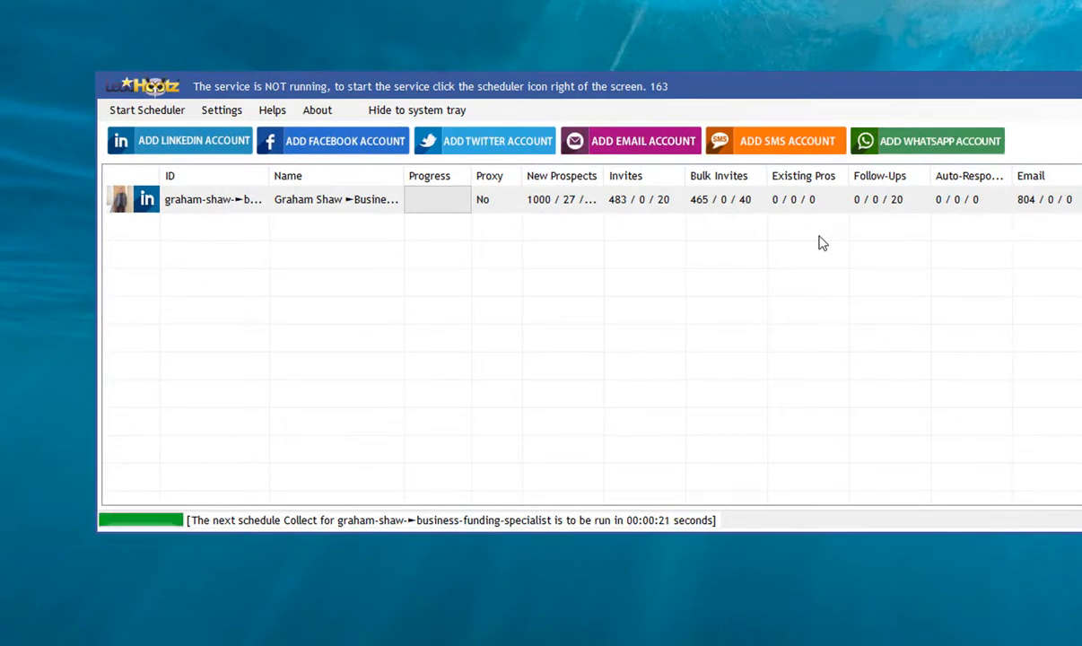
# Open the LinkedIn account's Schedules Manager and create a new Email schedule.
pyautogui.doubleClick(635, 207)
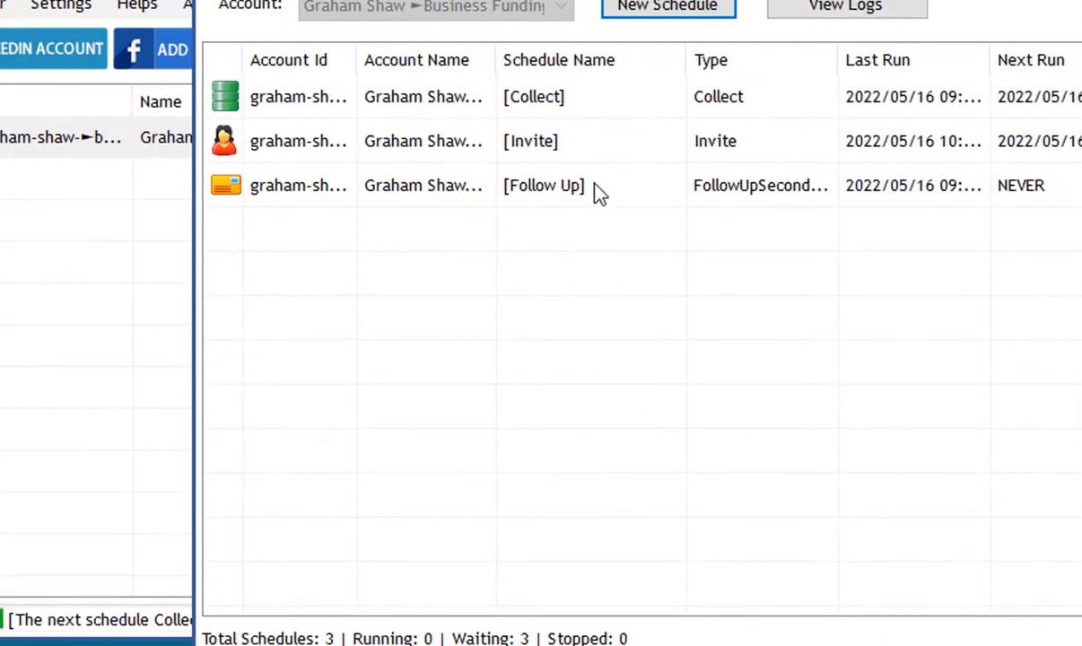
pyautogui.click(594, 171)
pyautogui.keyDown('ctrl'); pyautogui.click(596, 154); pyautogui.keyUp('ctrl')
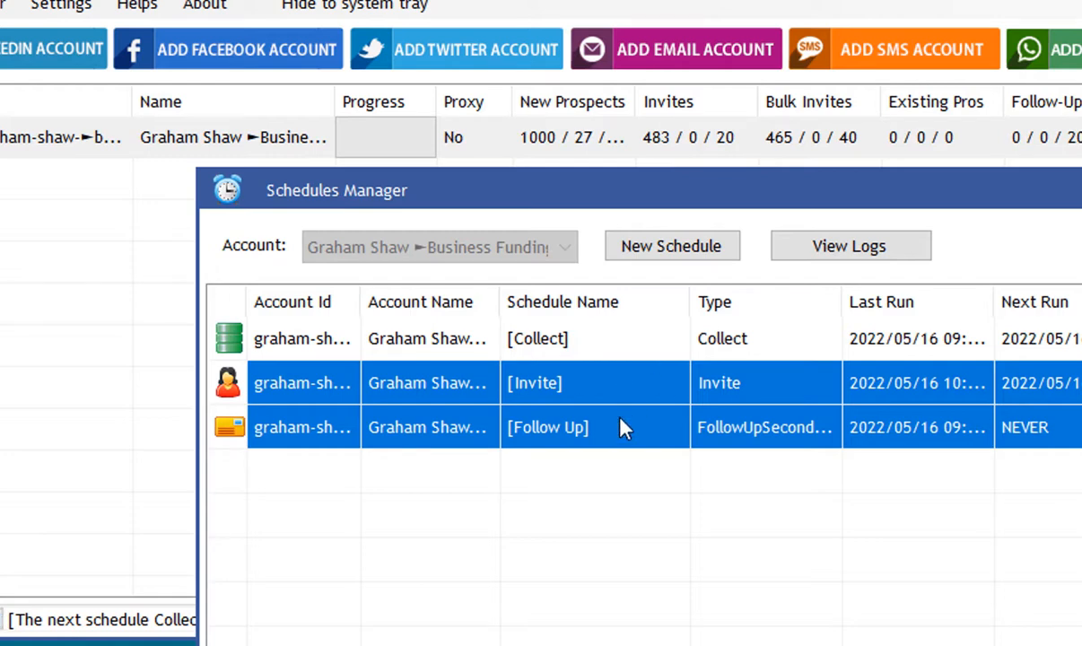
pyautogui.click(672, 248)
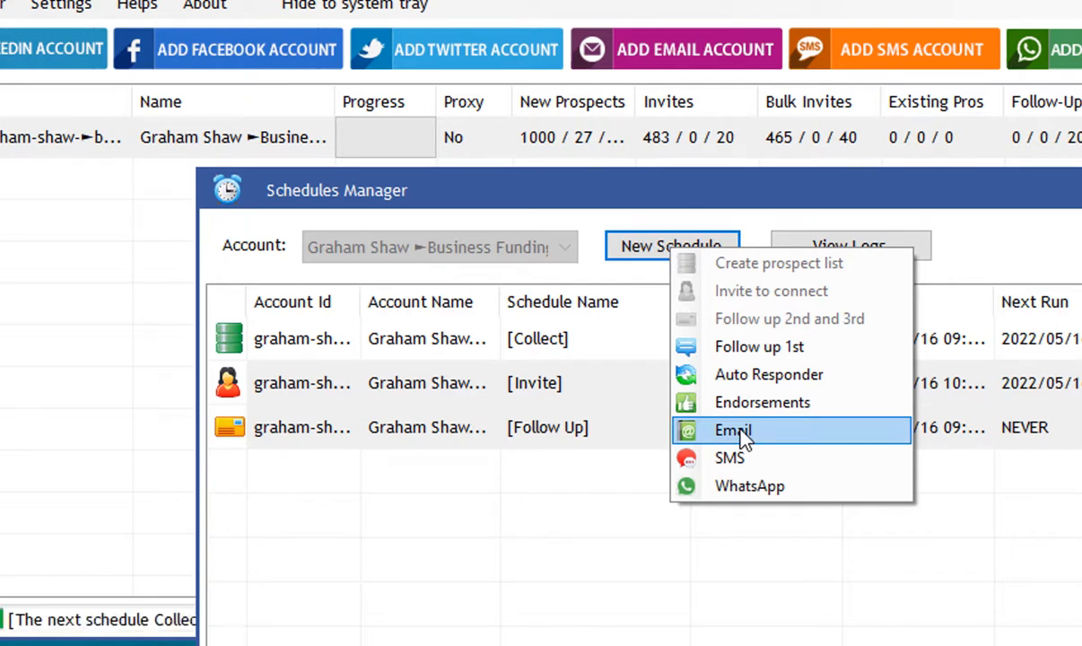
pyautogui.click(777, 438)
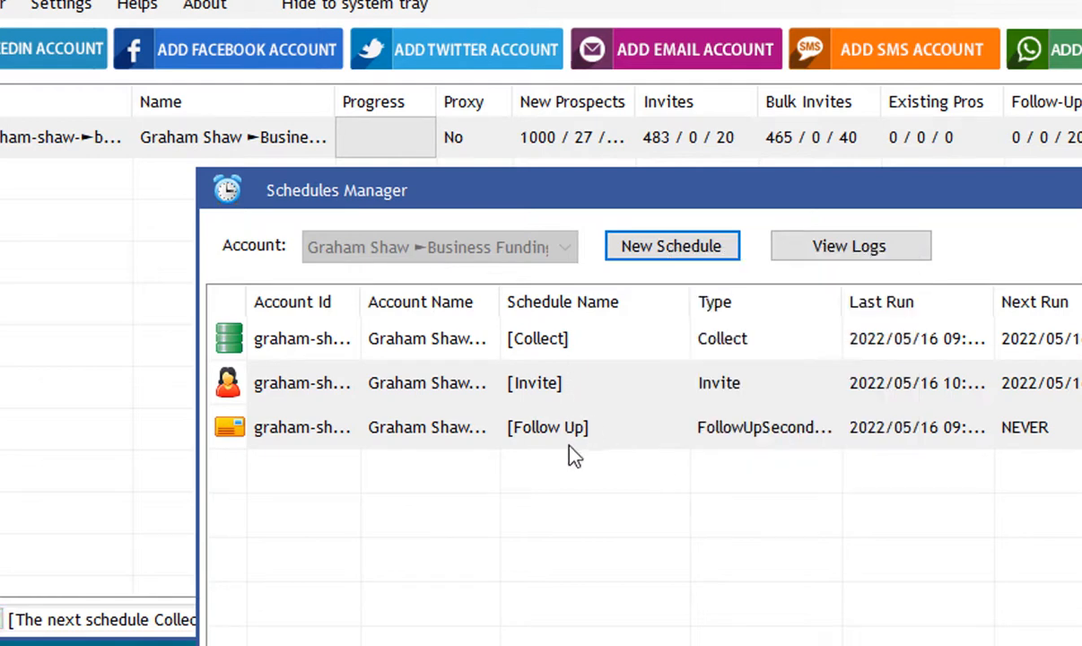
# Move the new Email schedule dialog into view and open its Rule list.
pyautogui.moveTo(89, 0); pyautogui.dragTo(816, 108)
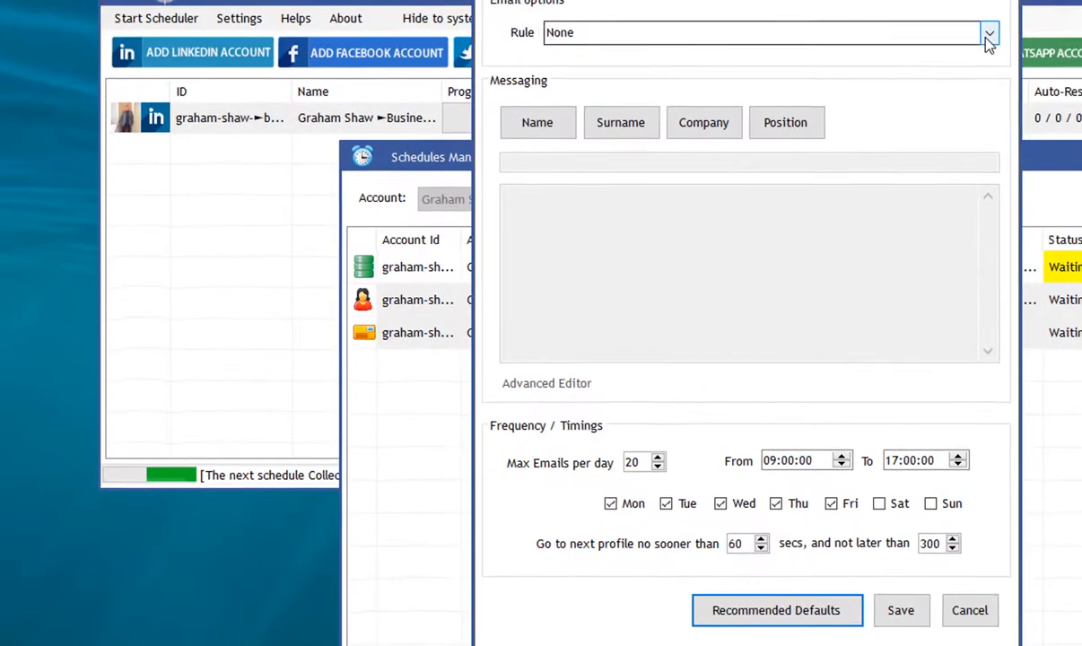
pyautogui.click(988, 35)
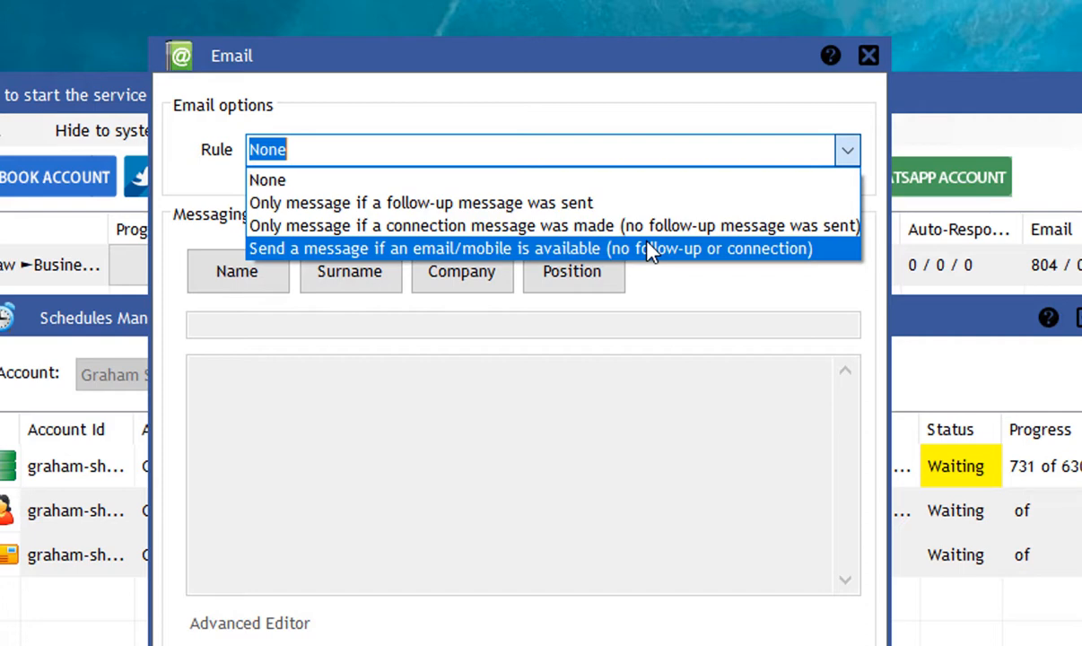
# Set the rule to 'Send a message if an email/mobile is available (no follow-up or connection)'.
pyautogui.click(689, 253)
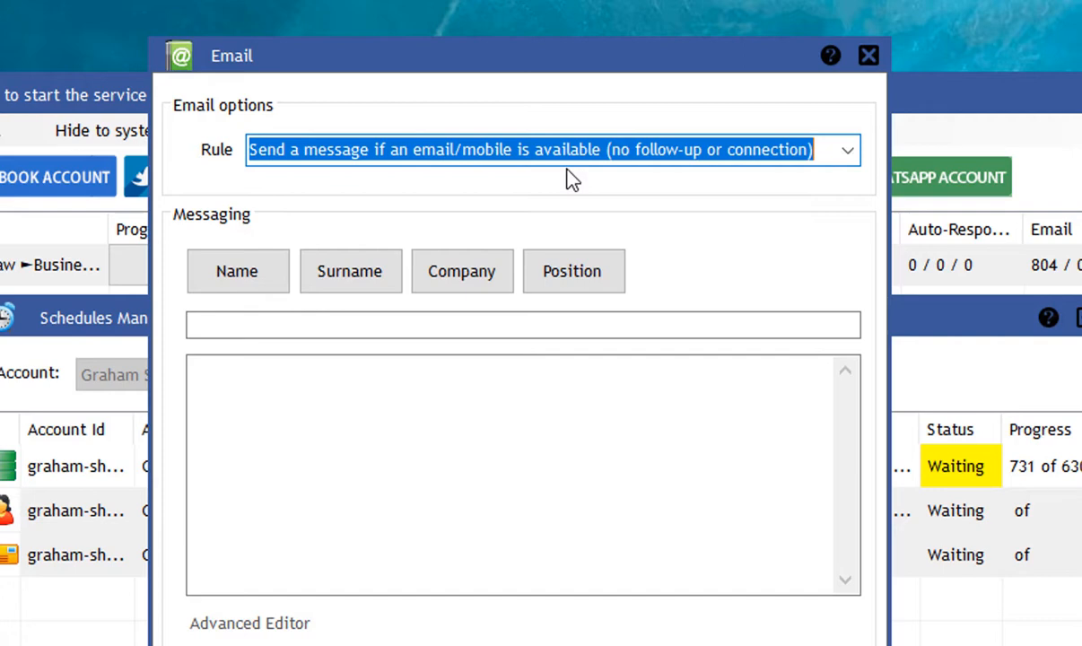
pyautogui.click(500, 395)
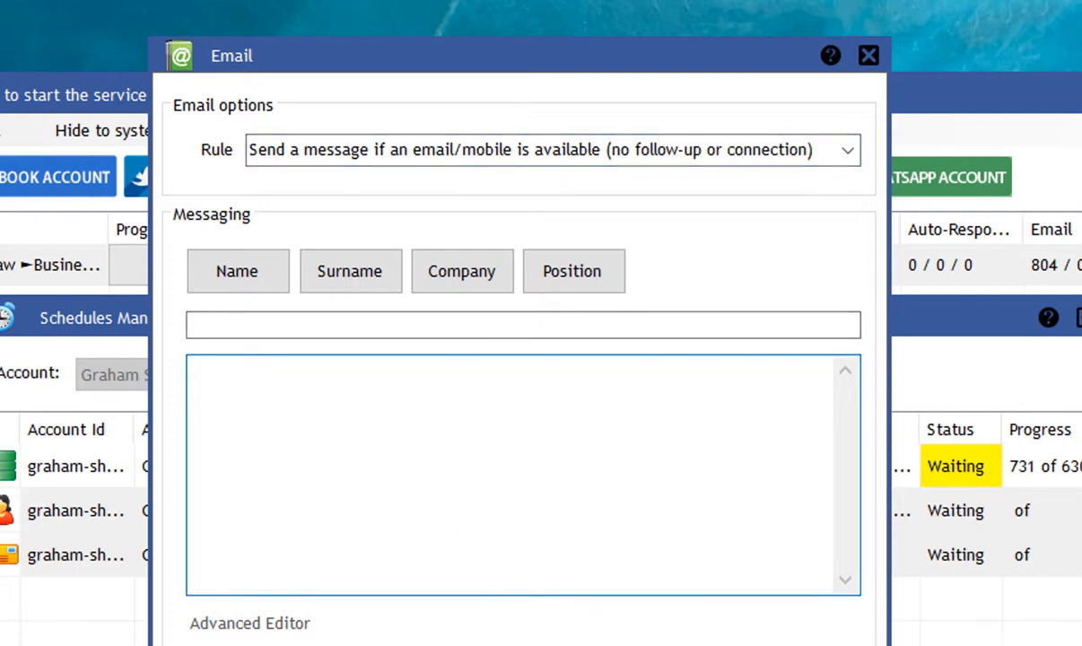
pyautogui.click(250, 623)
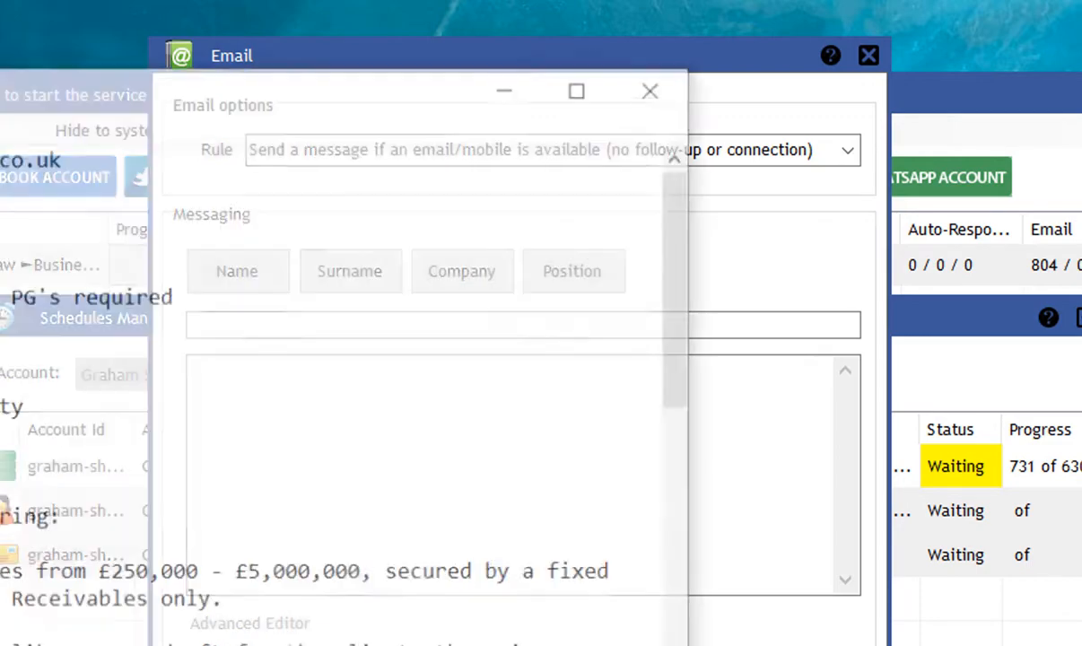
# Paste the GMS Capital Revolving Credit Facility offer text from Notepad into the message.
pyautogui.moveTo(2, 155); pyautogui.dragTo(2, 644)
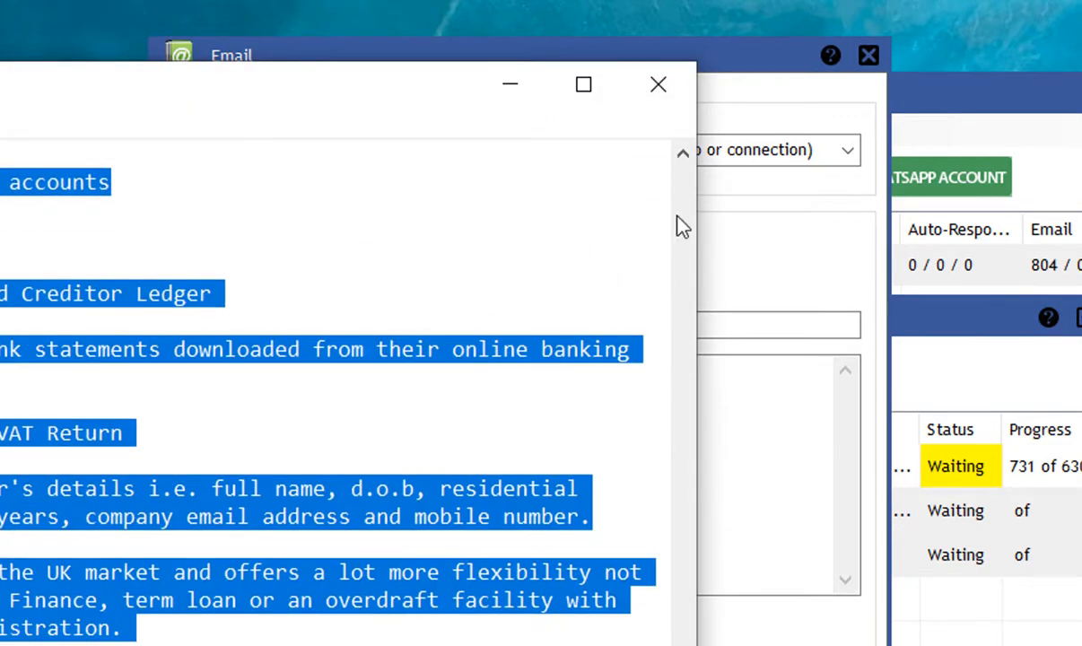
pyautogui.click(509, 84)
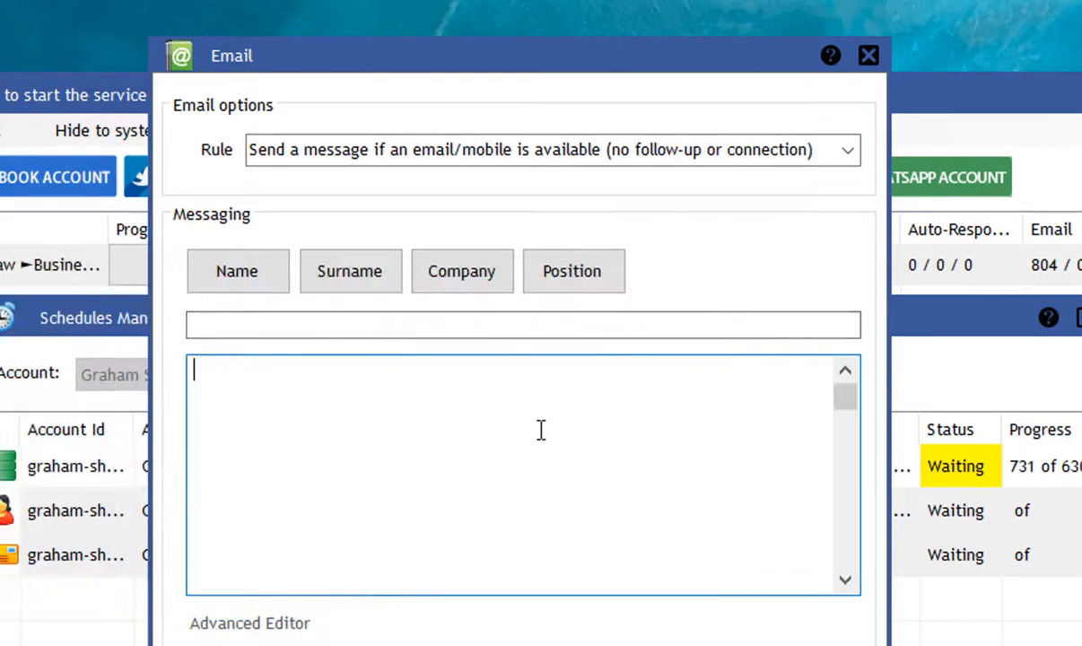
pyautogui.hotkey('ctrl', 'v')
pyautogui.moveTo(852, 565); pyautogui.dragTo(850, 404)
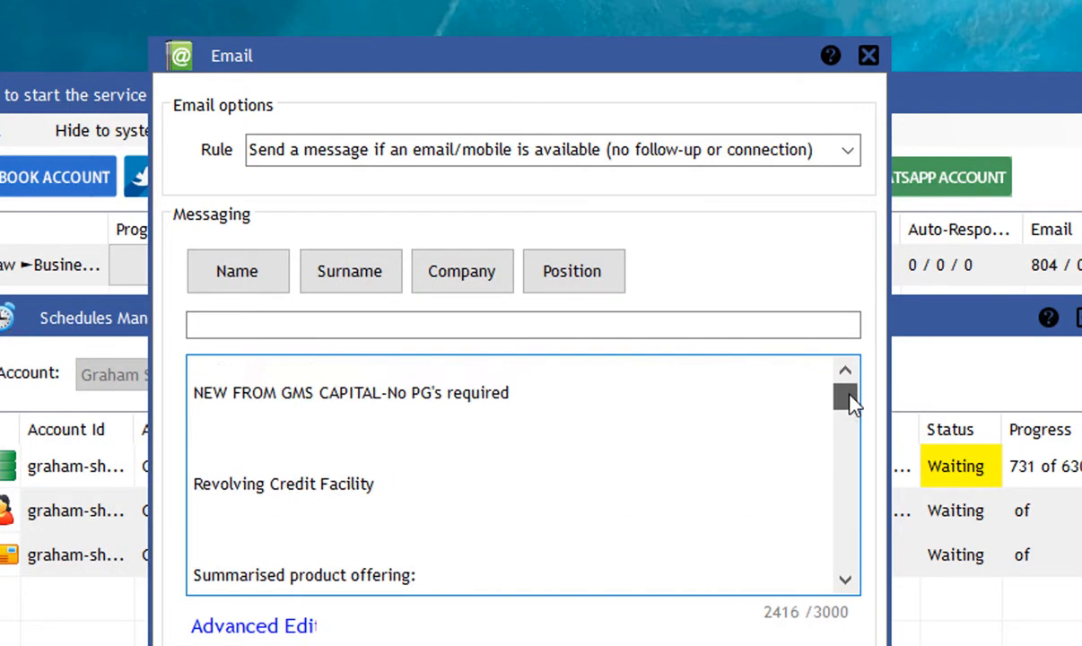
# Remove the extra blank lines under the title and before 'Summarised product offering'.
pyautogui.click(406, 454)
pyautogui.press('BackSpace')
pyautogui.press('BackSpace')
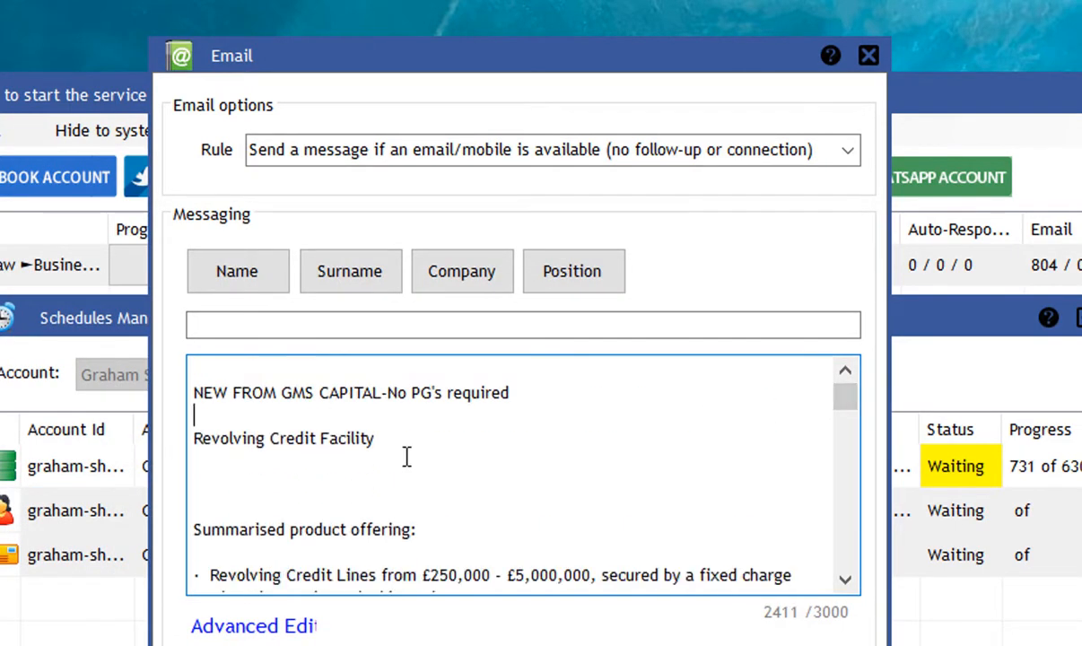
pyautogui.click(370, 507)
pyautogui.press('BackSpace')
pyautogui.press('BackSpace')
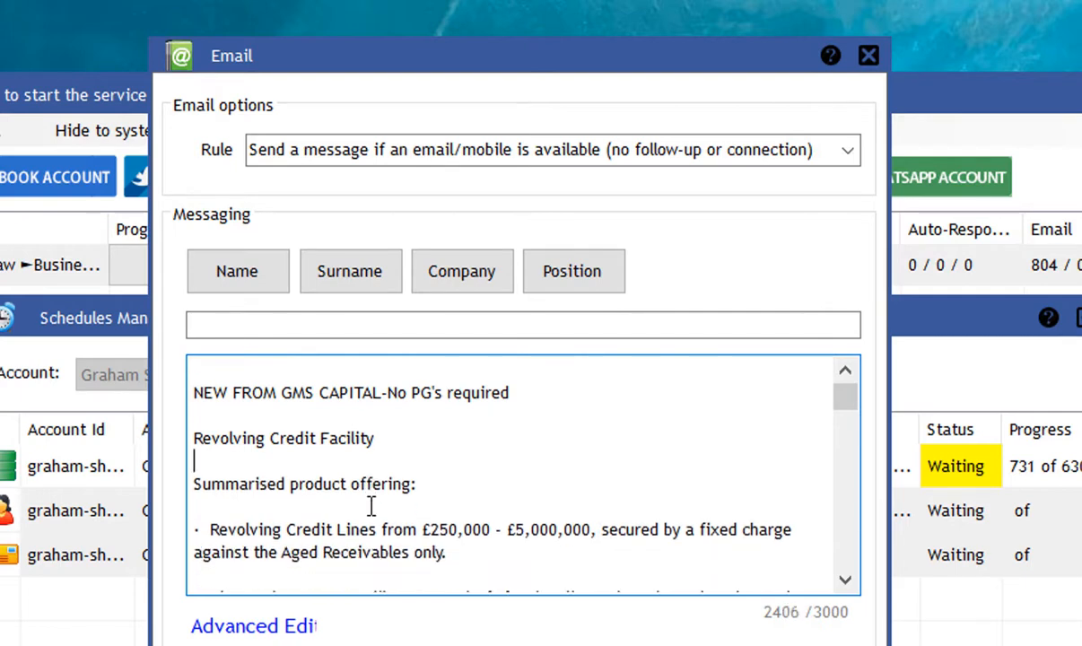
# Open the message with 'Hi [firstname]' on a new top line.
pyautogui.click(698, 370)
pyautogui.press('Return')
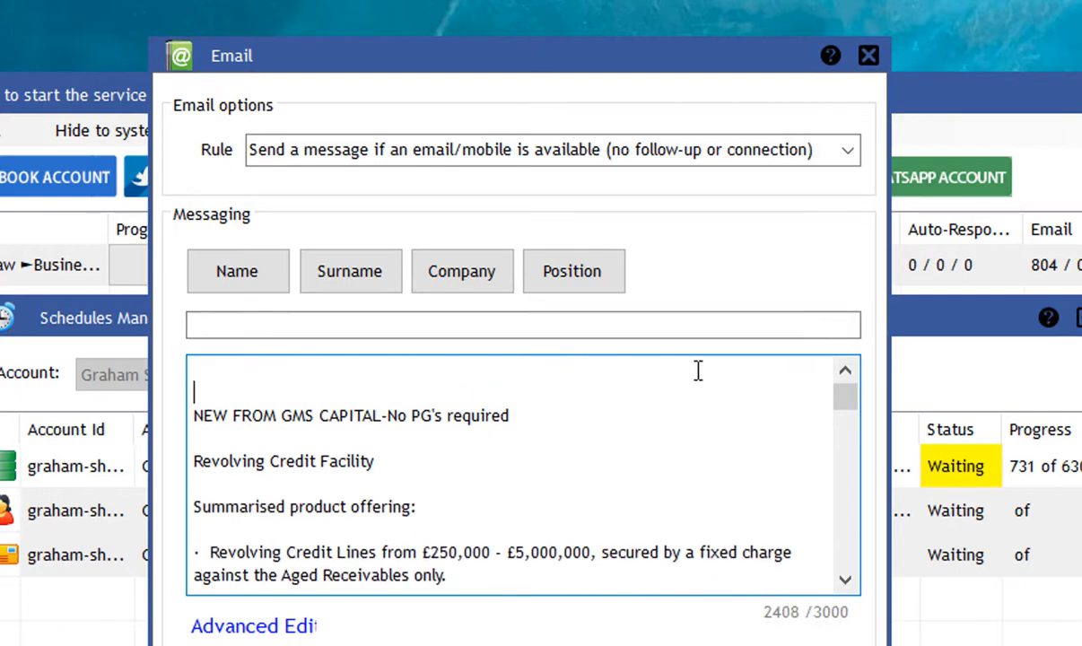
pyautogui.write('Hi')
pyautogui.click(253, 279)
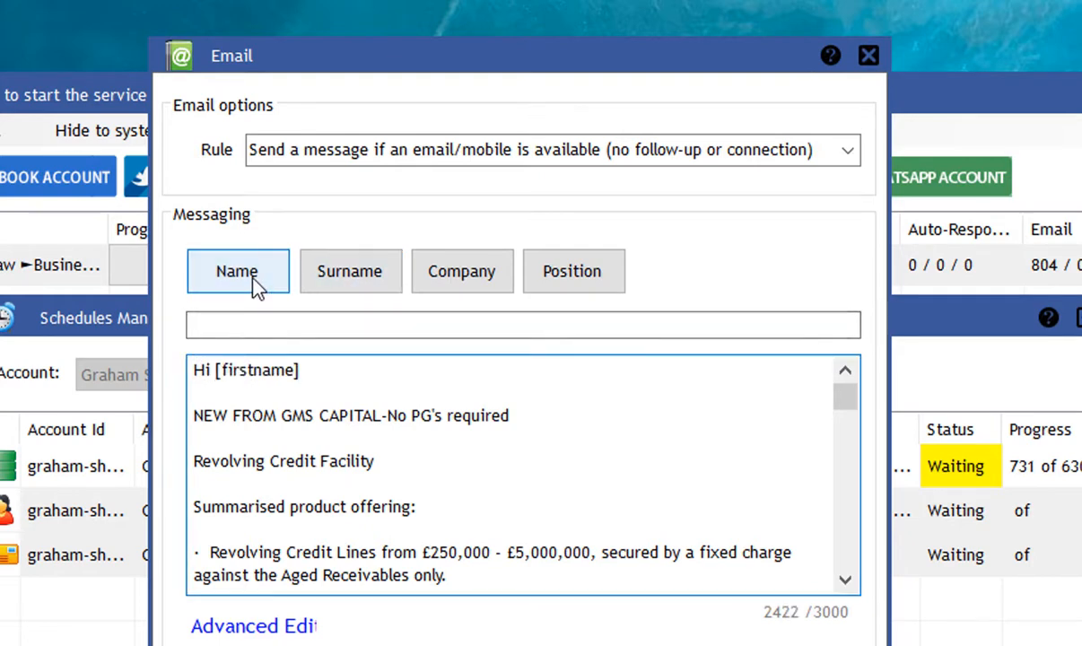
# Enter 'Hi There' as the email schedule's subject line.
pyautogui.click(297, 323)
pyautogui.write('H')
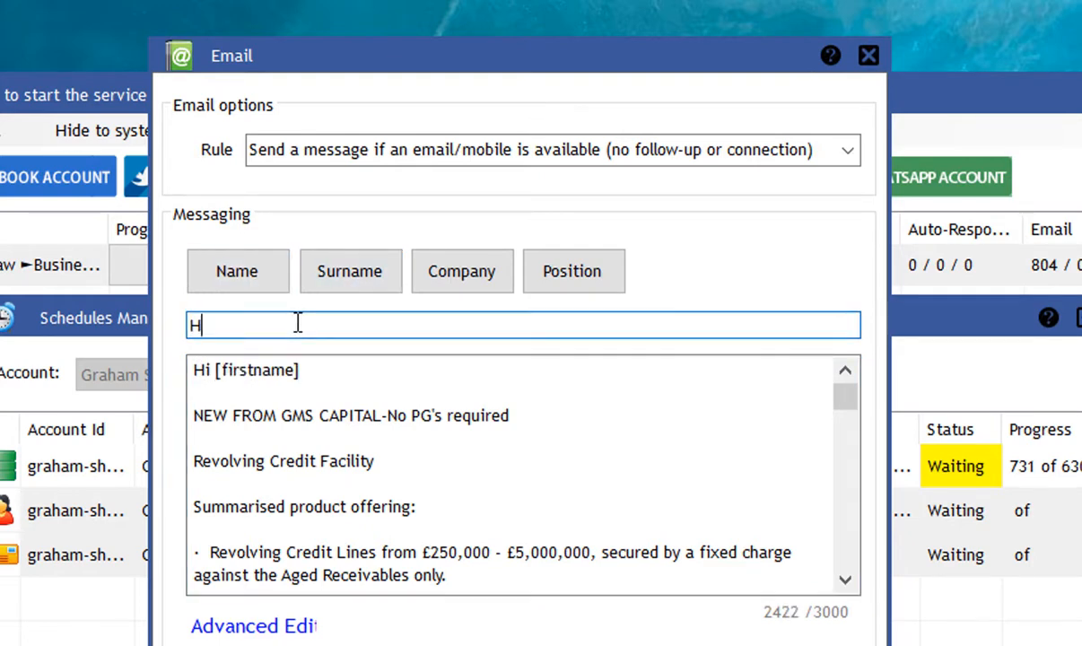
pyautogui.write('i There')
pyautogui.moveTo(279, 327); pyautogui.dragTo(138, 331)
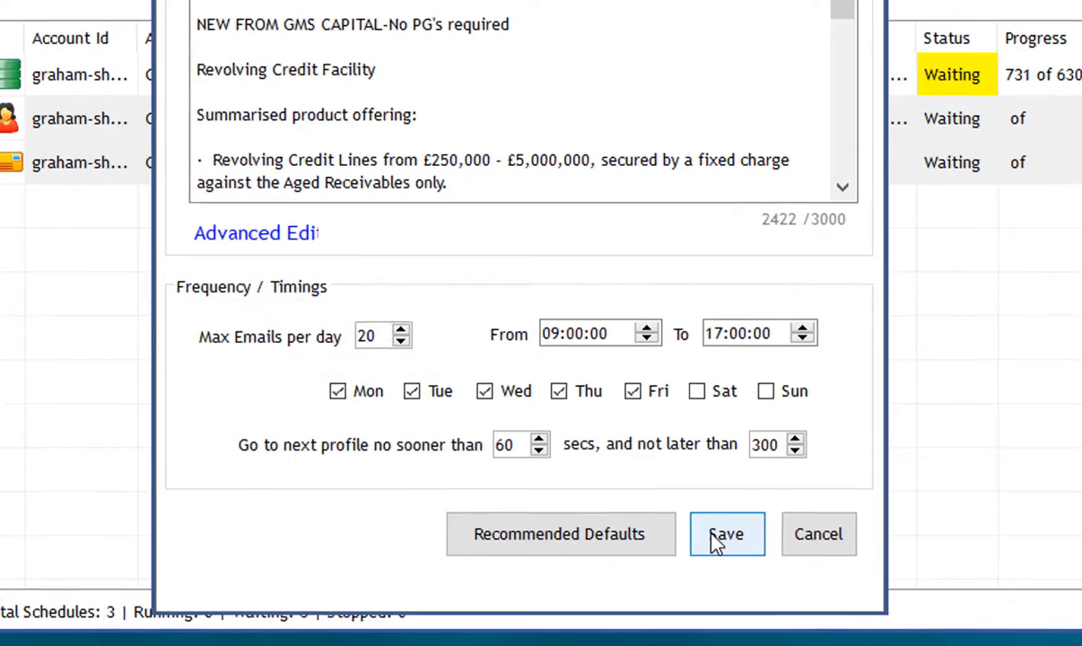
# Save the Email schedule and select the new [Email] row in Schedules Manager.
pyautogui.click(718, 544)
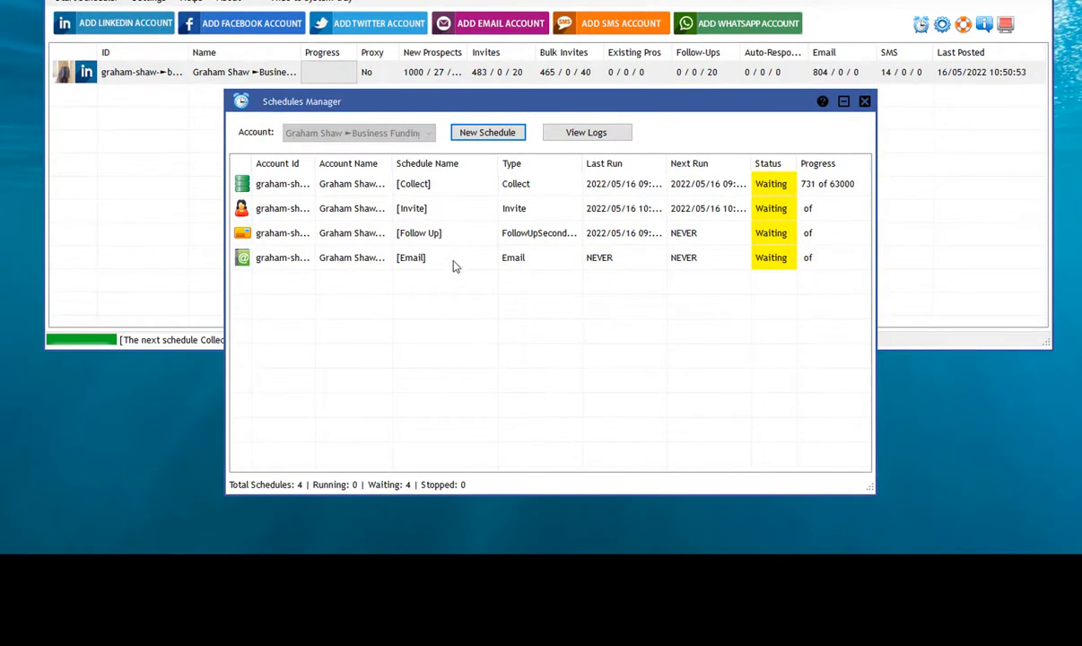
pyautogui.click(427, 258)
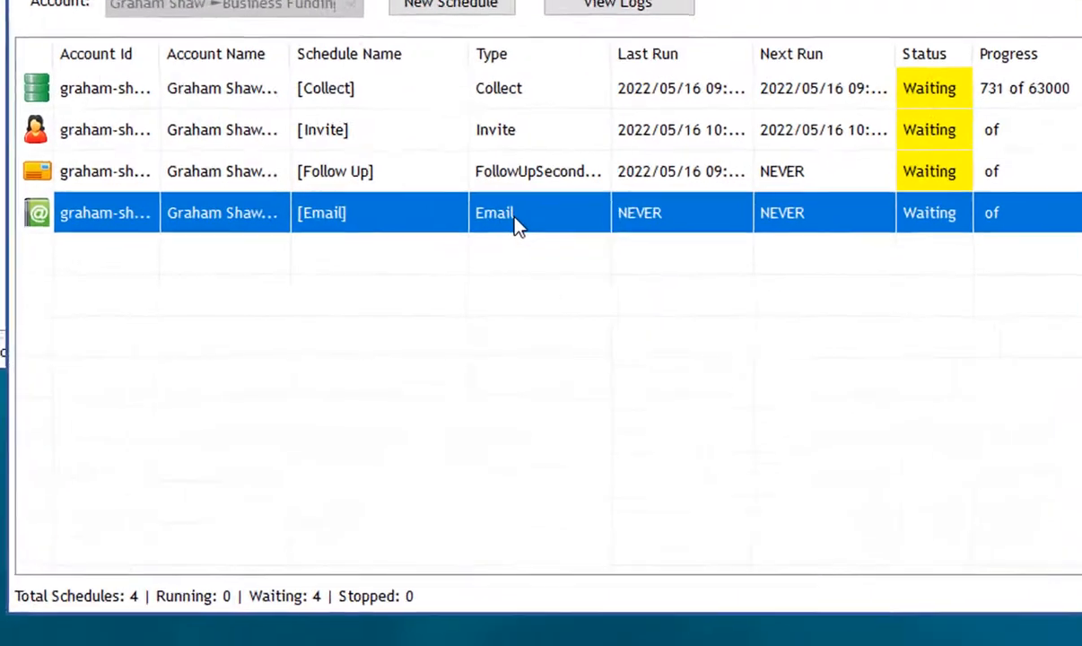
# Run Force Bulk Email on the [Email] schedule to send 20 emails now.
pyautogui.rightClick(516, 218)
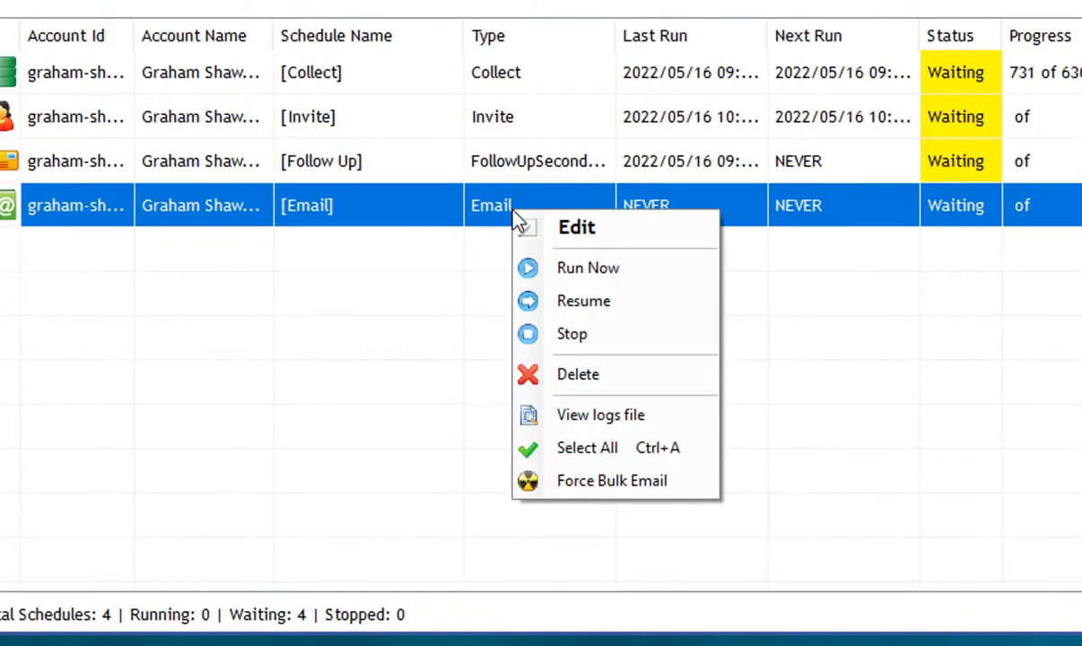
pyautogui.click(668, 484)
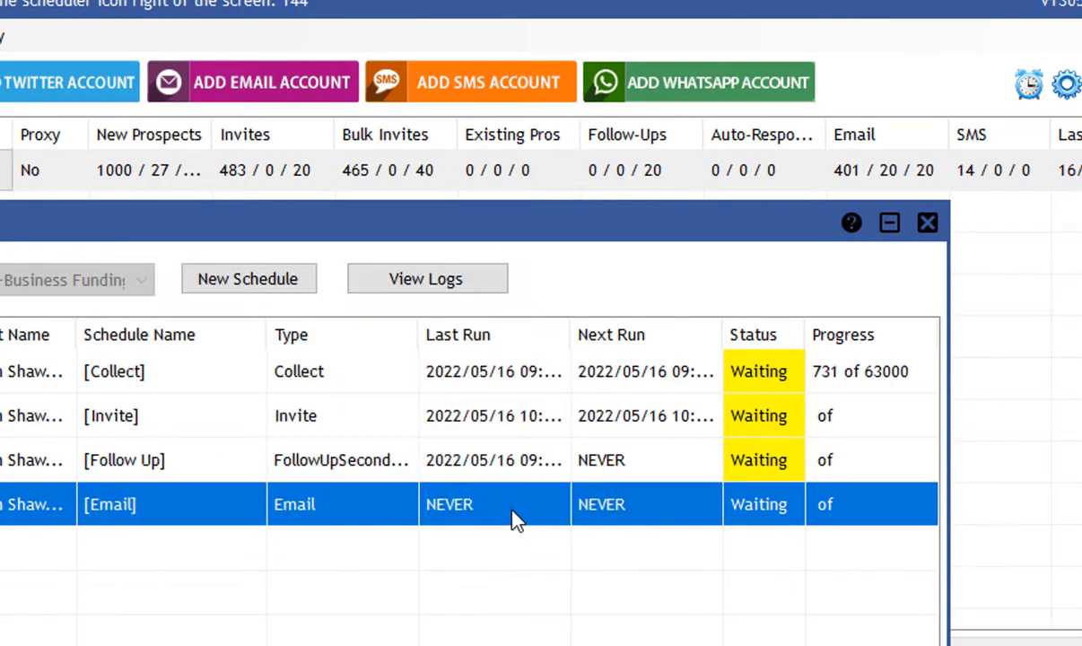
# Close Schedules Manager to return to the accounts list showing 401 / 20 / 20.
pyautogui.click(928, 223)
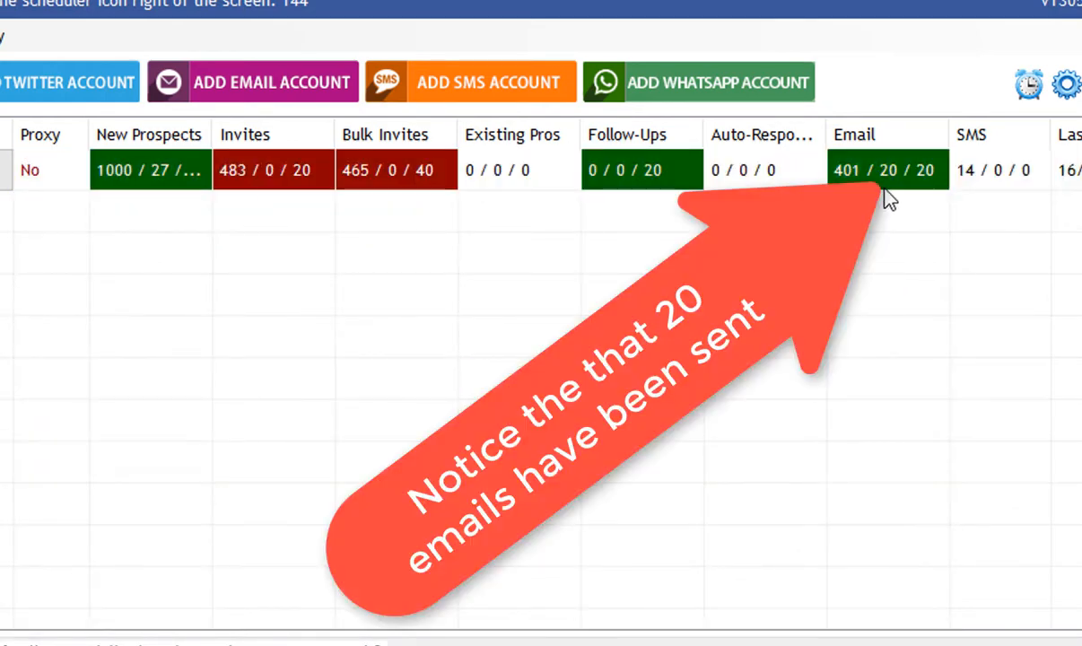